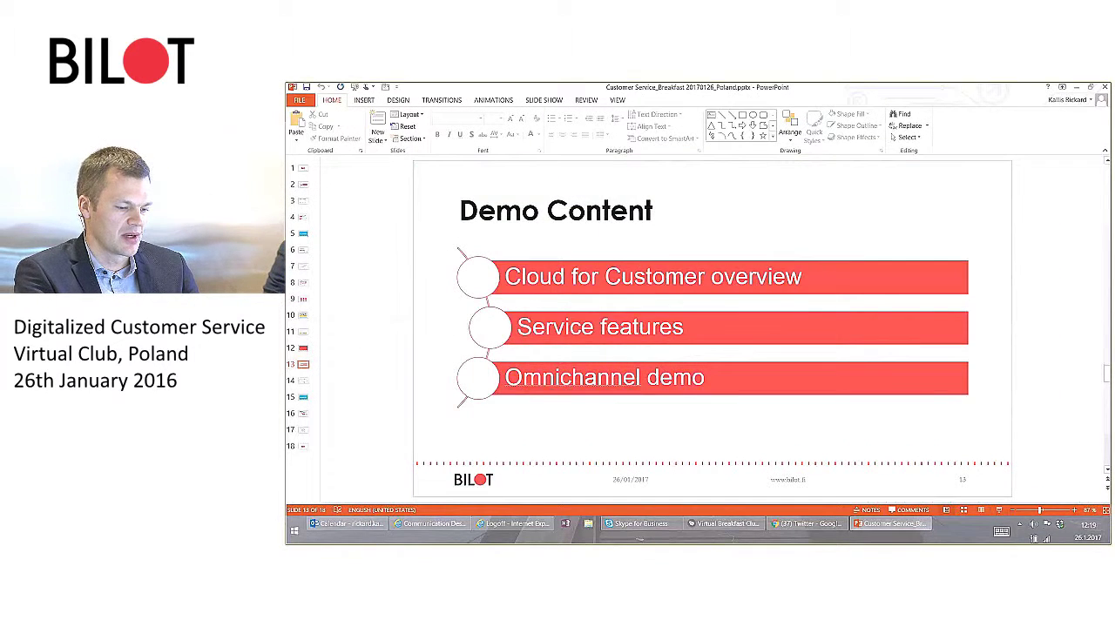
# Bring up the Cloud for Customer sign-in page and enter the account username and password.
pyautogui.click(521, 522)
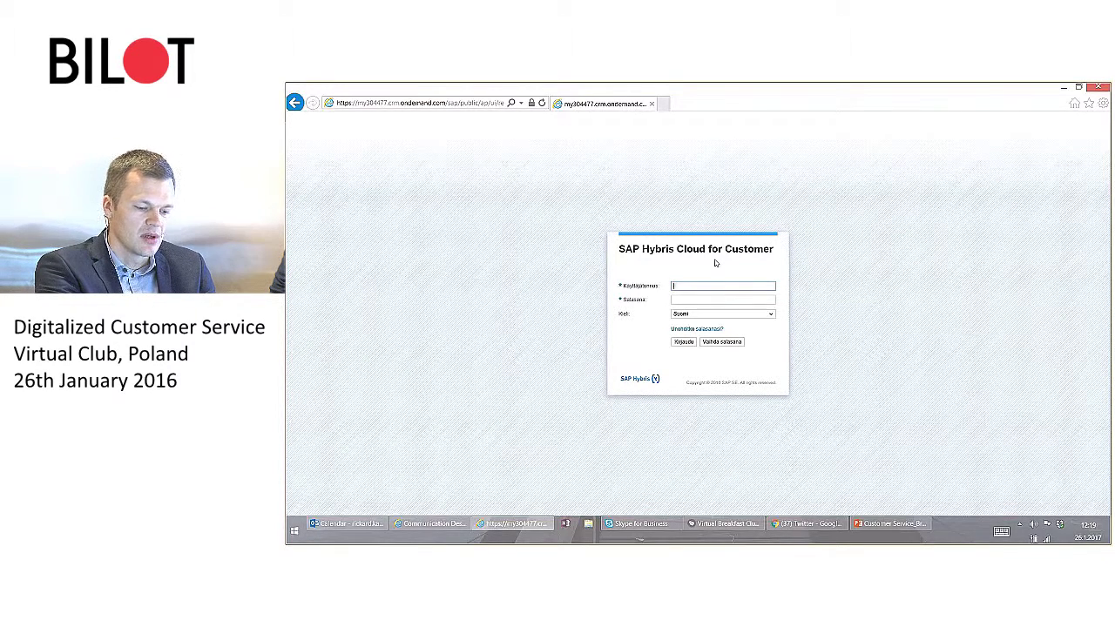
pyautogui.write('iemis1')
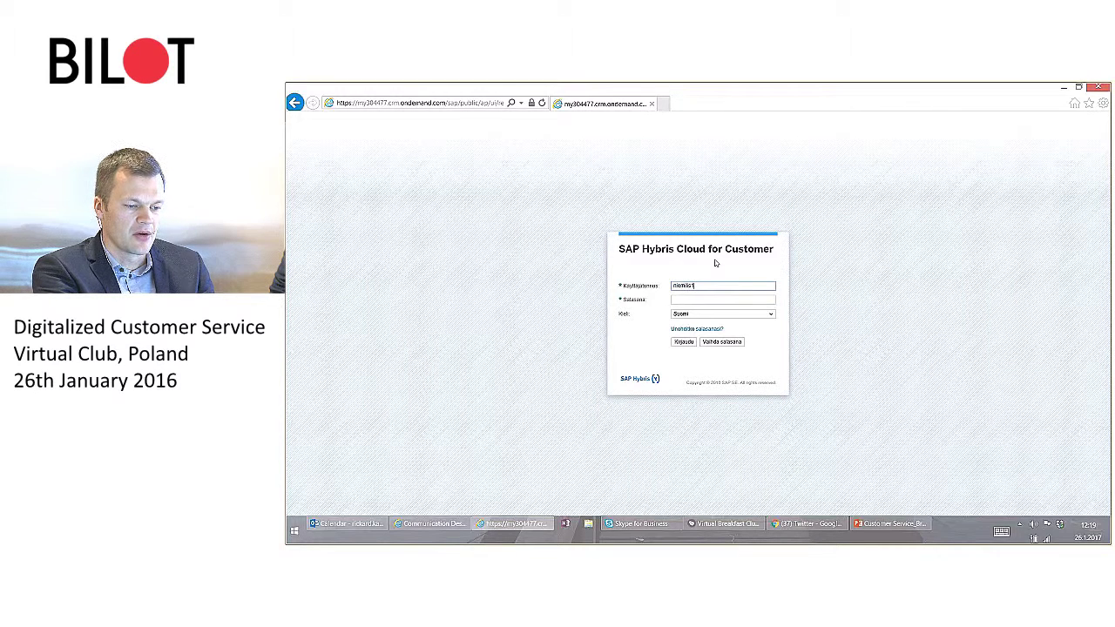
pyautogui.press('Tab')
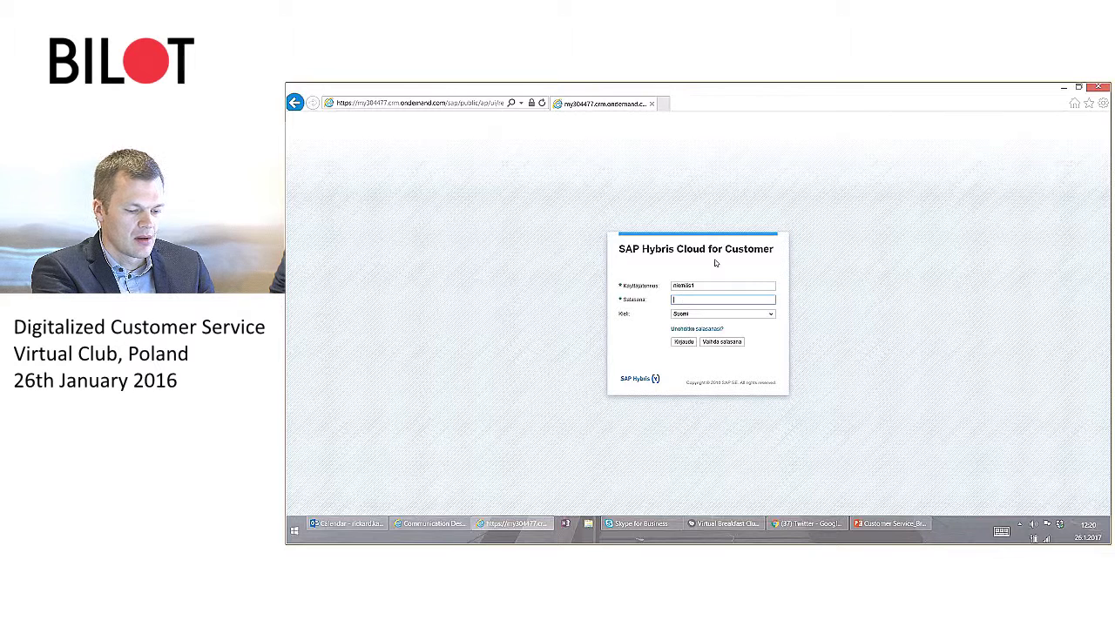
pyautogui.write('*********')
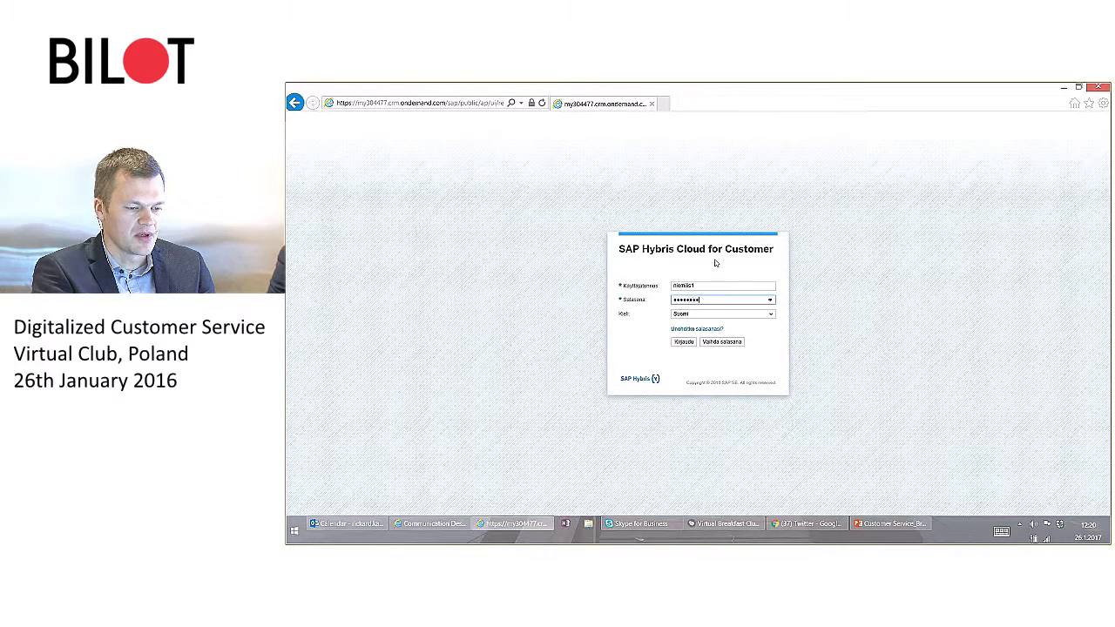
pyautogui.press('Tab')
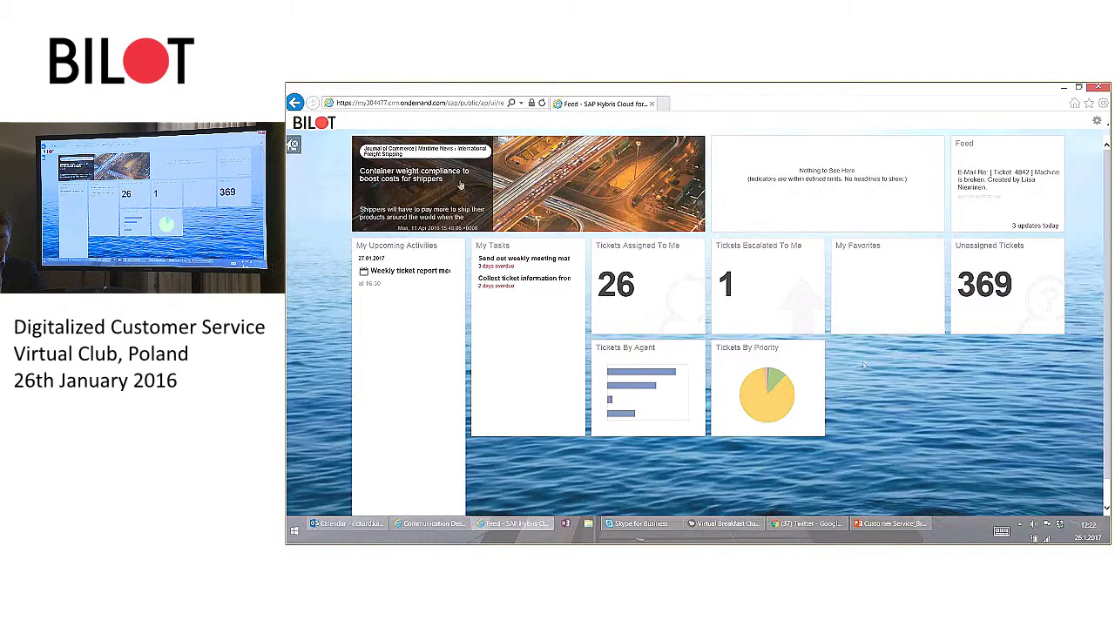
# Open the Feed to view its 14 updates, led by a broken-machine ticket e-mail.
pyautogui.click(295, 146)
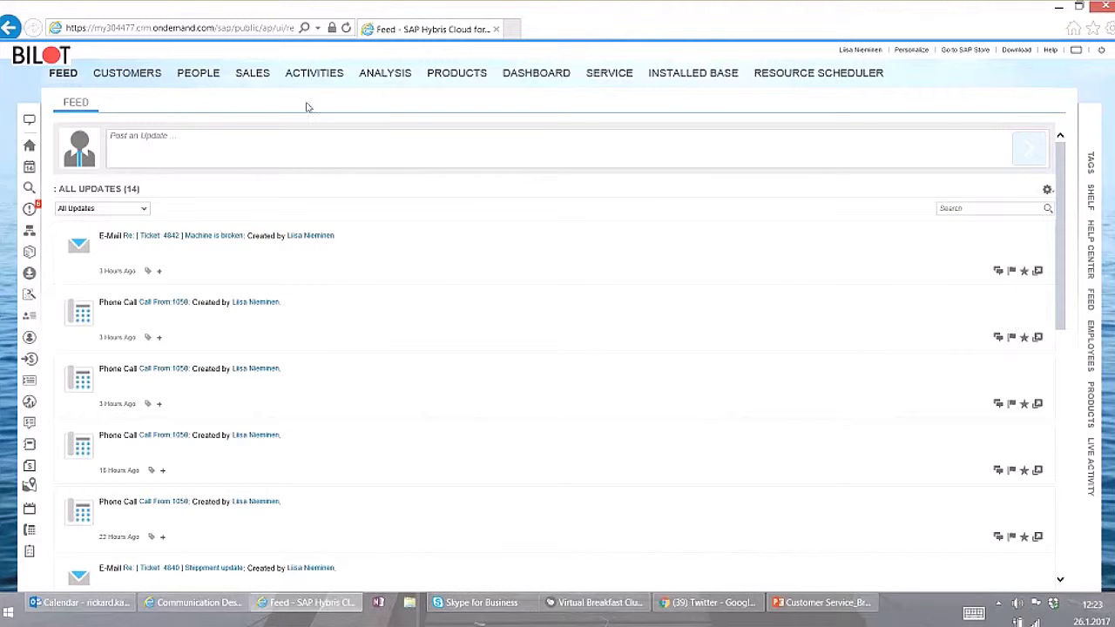
# Switch to the Sales work center to view its empty Leads list.
pyautogui.click(255, 77)
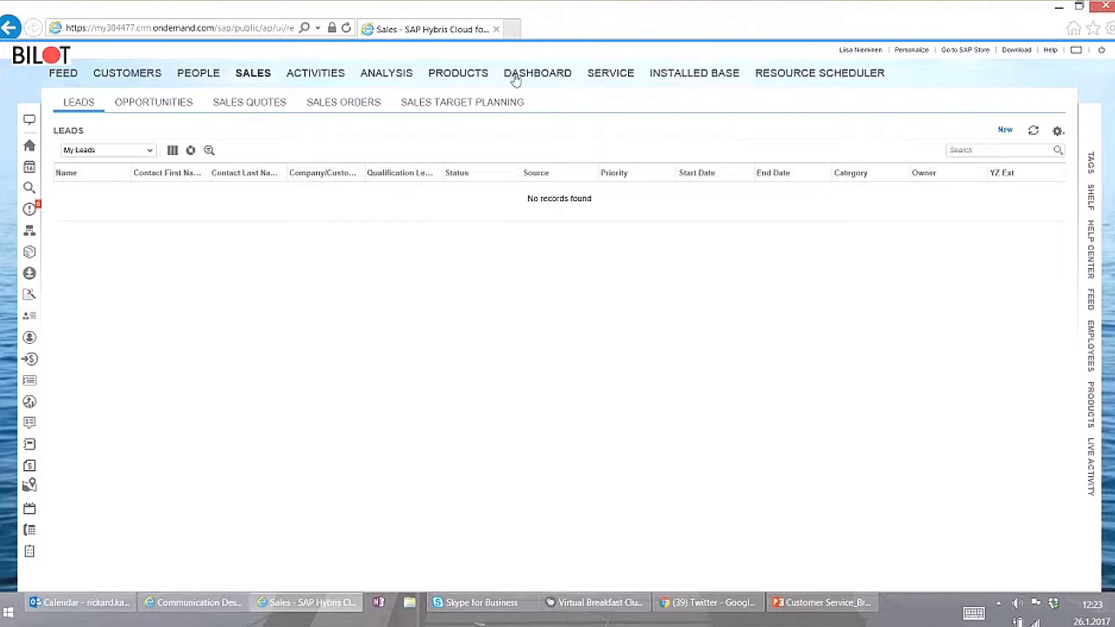
# Switch to the Service work center to view the 26 tickets in My Queue.
pyautogui.click(608, 77)
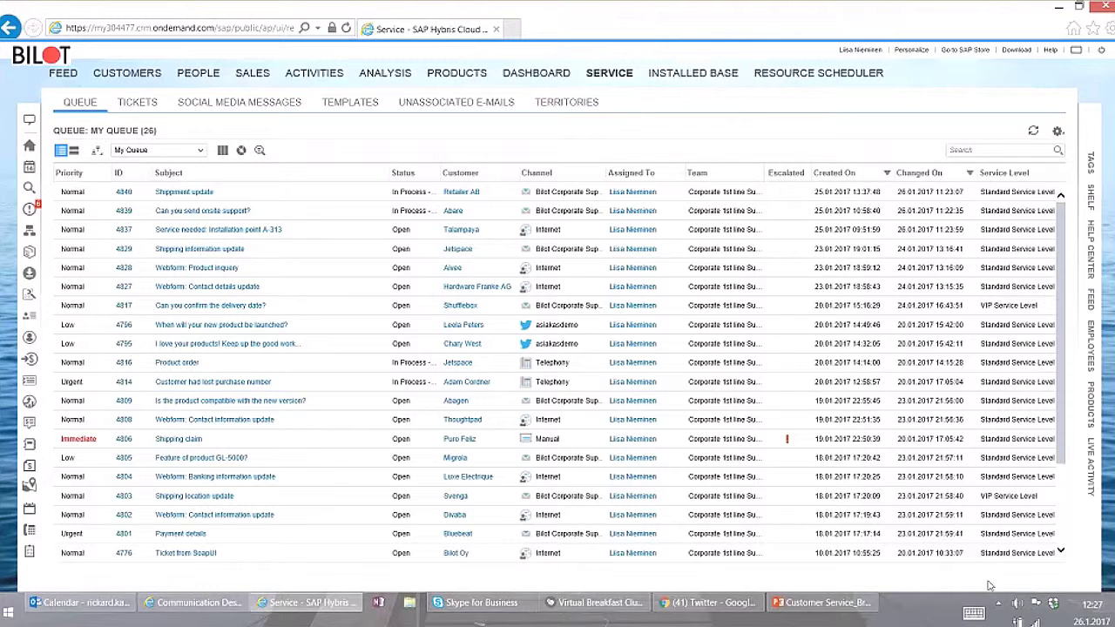
# Show the Live Activity pane beside the 26-ticket queue for incoming calls.
pyautogui.click(1091, 478)
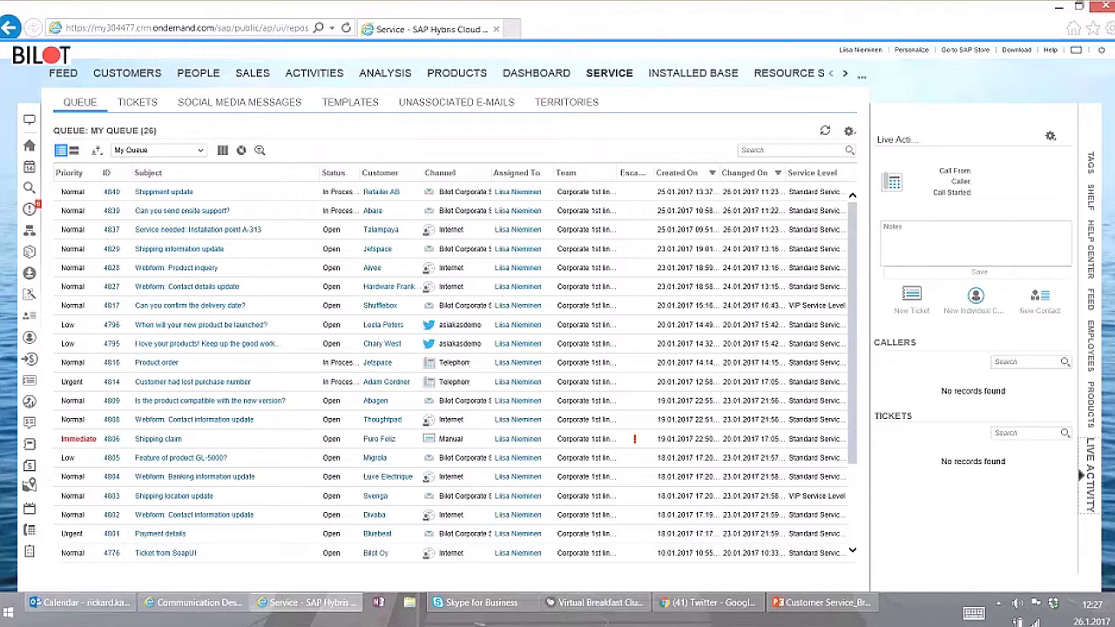
pyautogui.moveTo(209, 610)
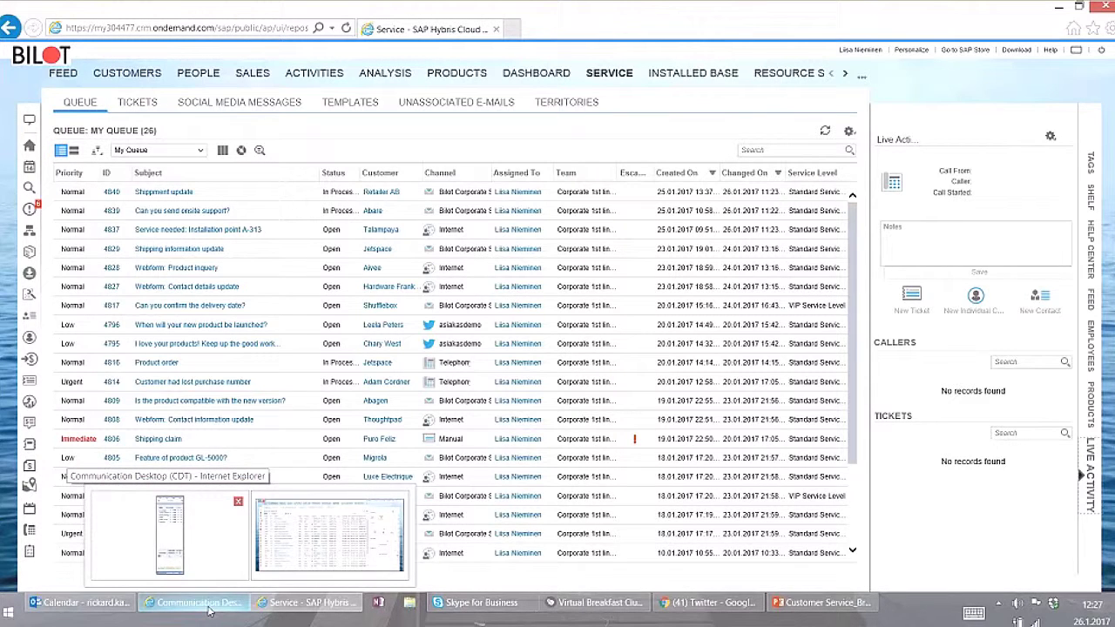
# In Communication Desktop, join the Sales queue and set the agent status to Ready.
pyautogui.click(209, 610)
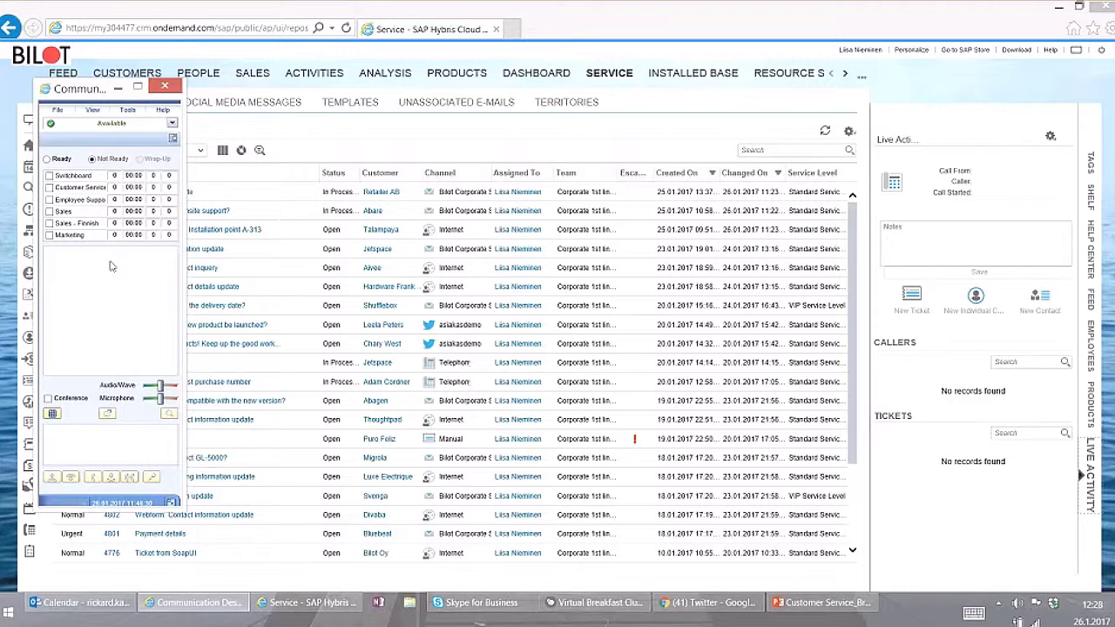
pyautogui.click(50, 212)
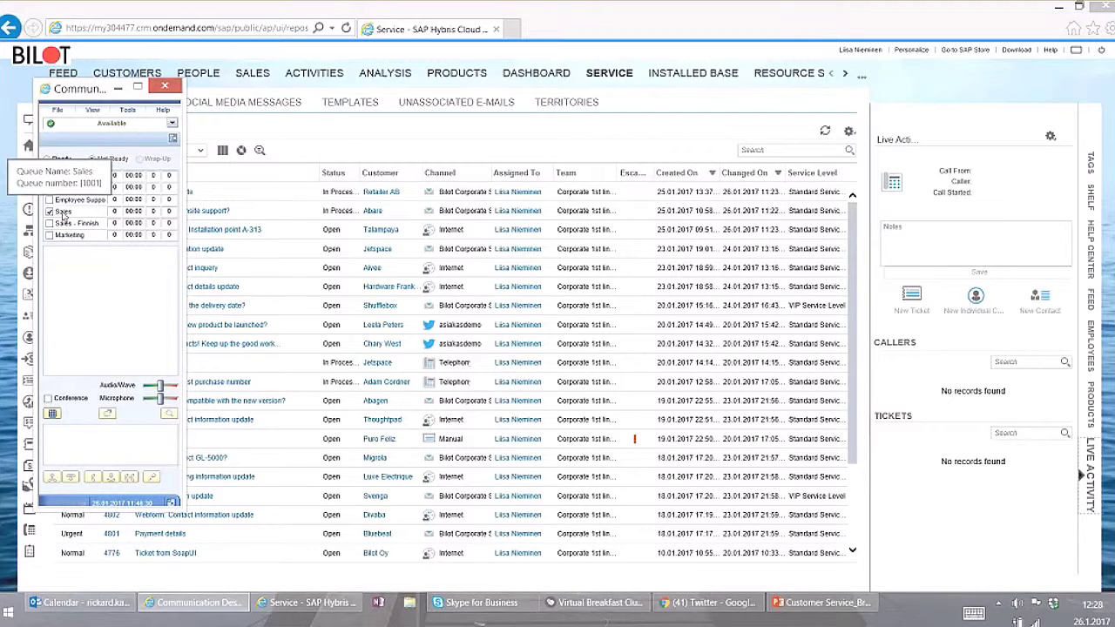
pyautogui.click(58, 161)
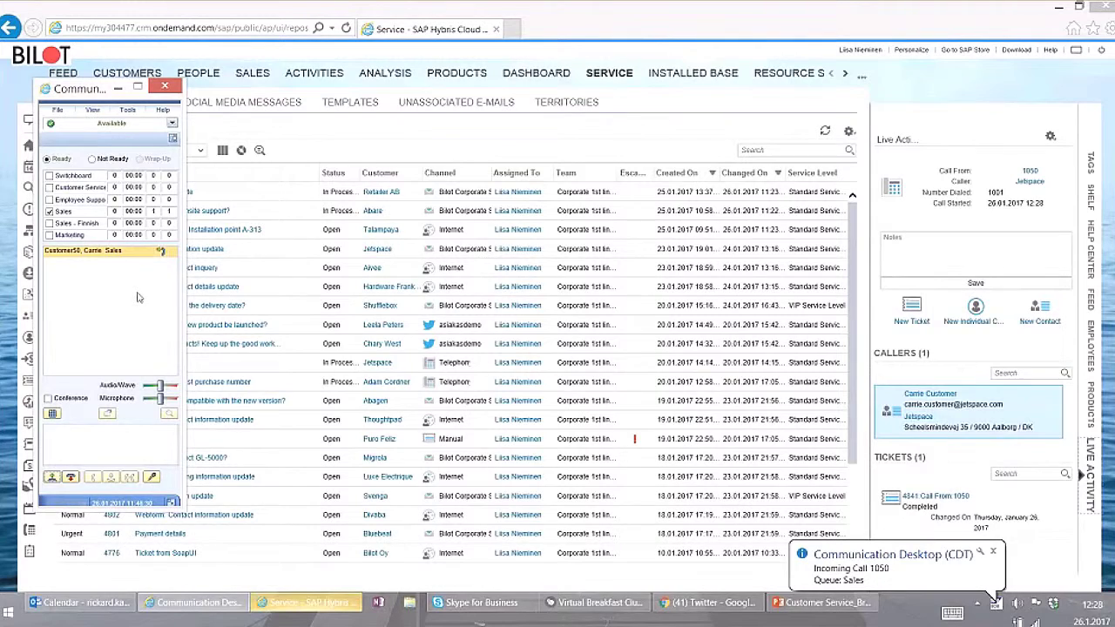
# Answer the incoming Sales call, then hang up, leaving the agent in Wrap-Up.
pyautogui.click(51, 479)
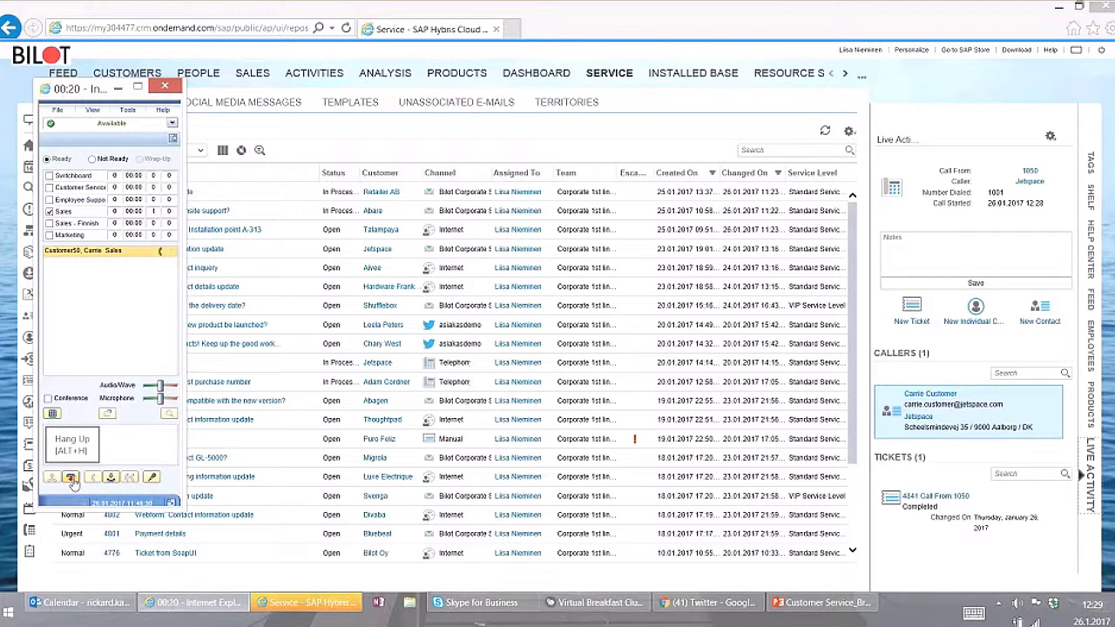
pyautogui.click(72, 479)
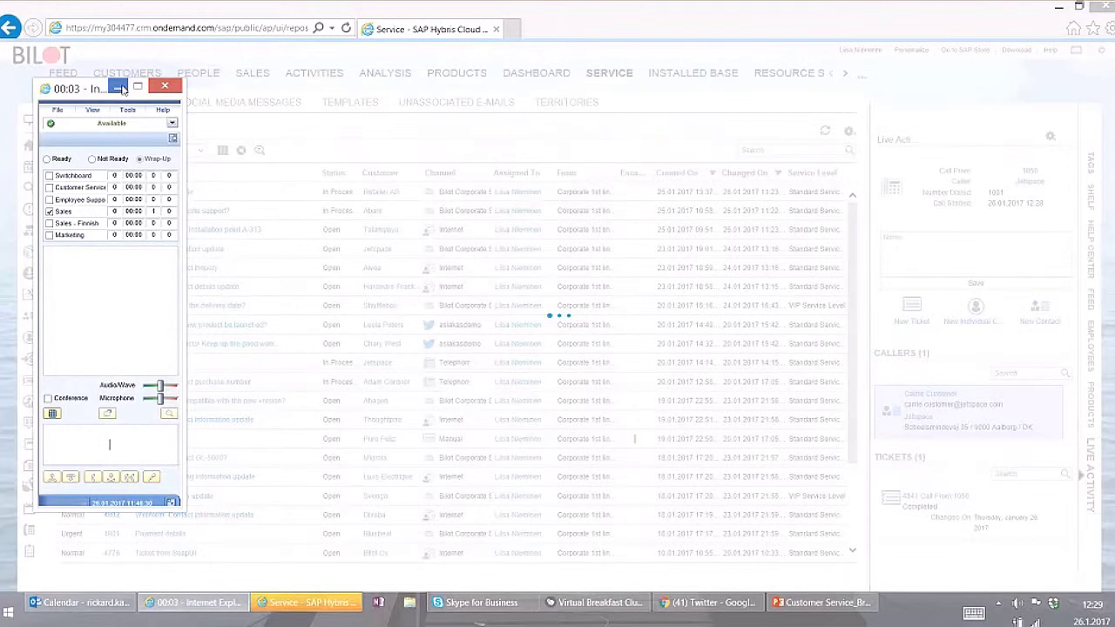
# Minimize the softphone and confirm the Jetspace caller and ticket 4841 in Live Activity.
pyautogui.click(118, 88)
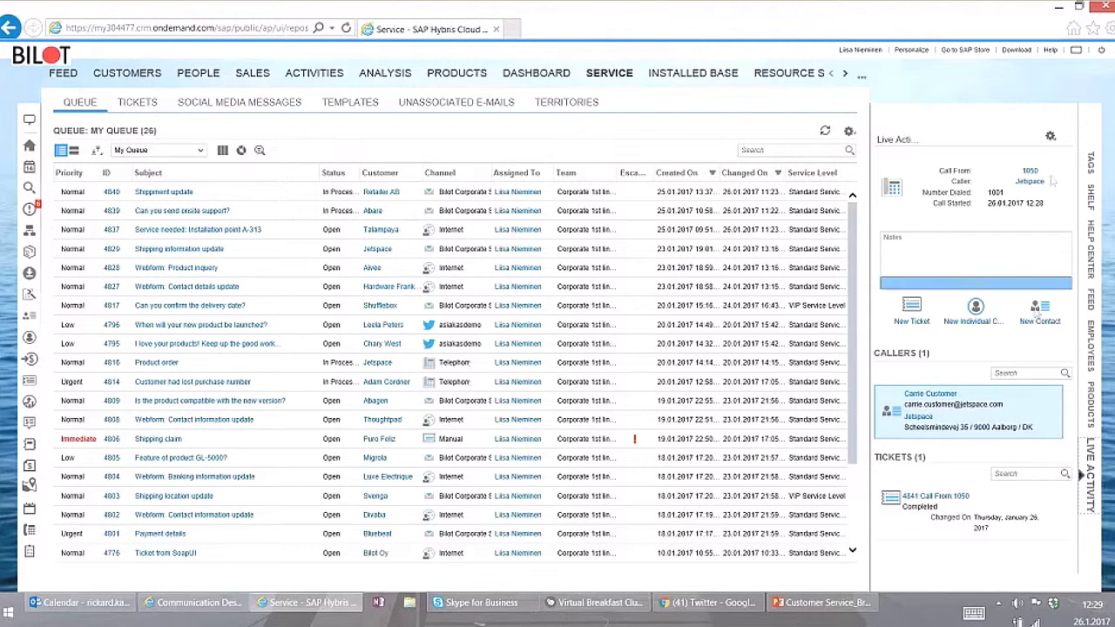
pyautogui.moveTo(1044, 418)
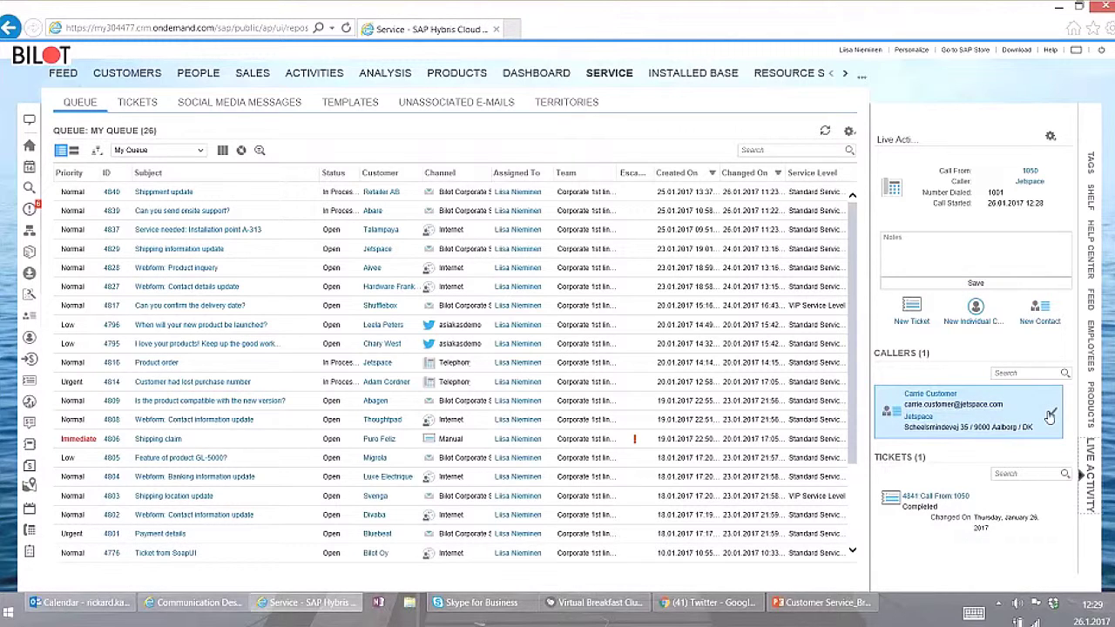
pyautogui.click(1051, 416)
pyautogui.moveTo(1028, 512)
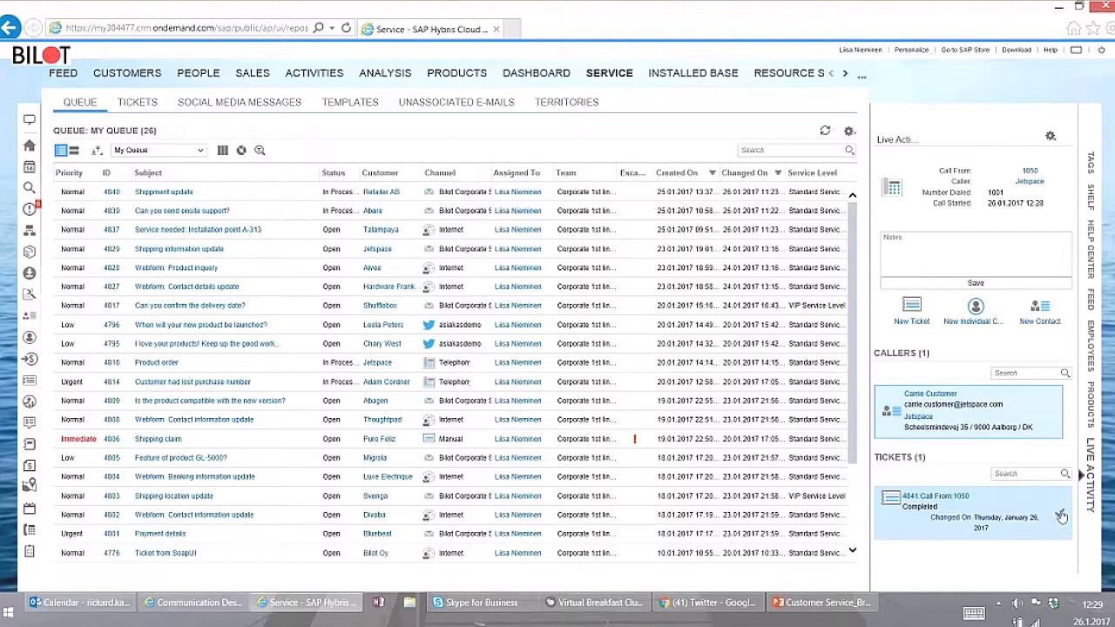
pyautogui.click(1062, 516)
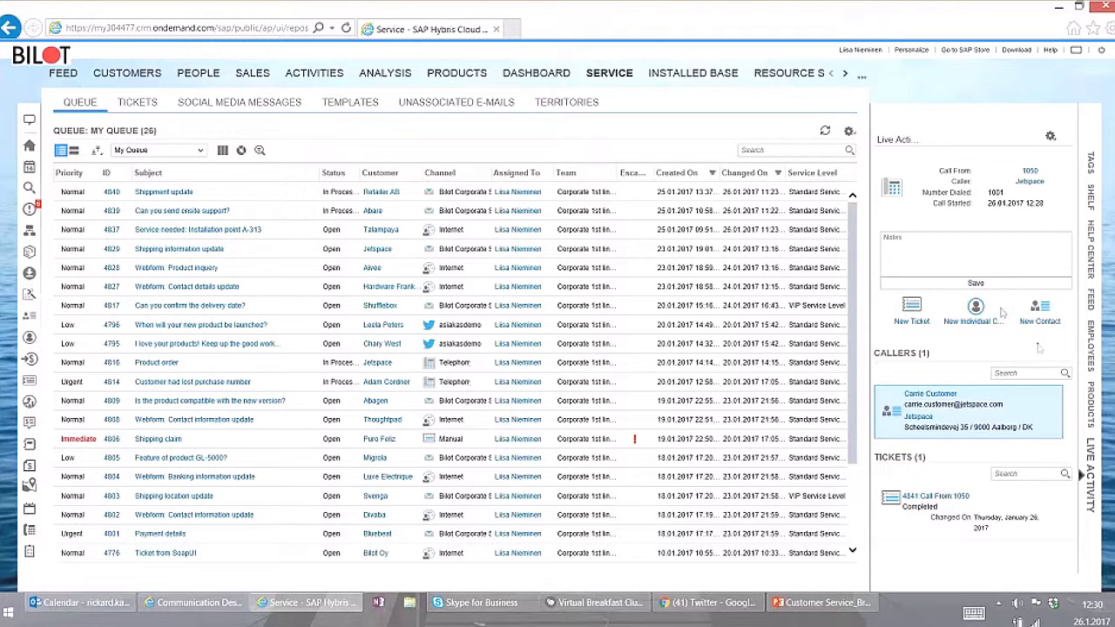
# Write the note 'Password reset' in the call's Live Activity Notes field.
pyautogui.click(964, 253)
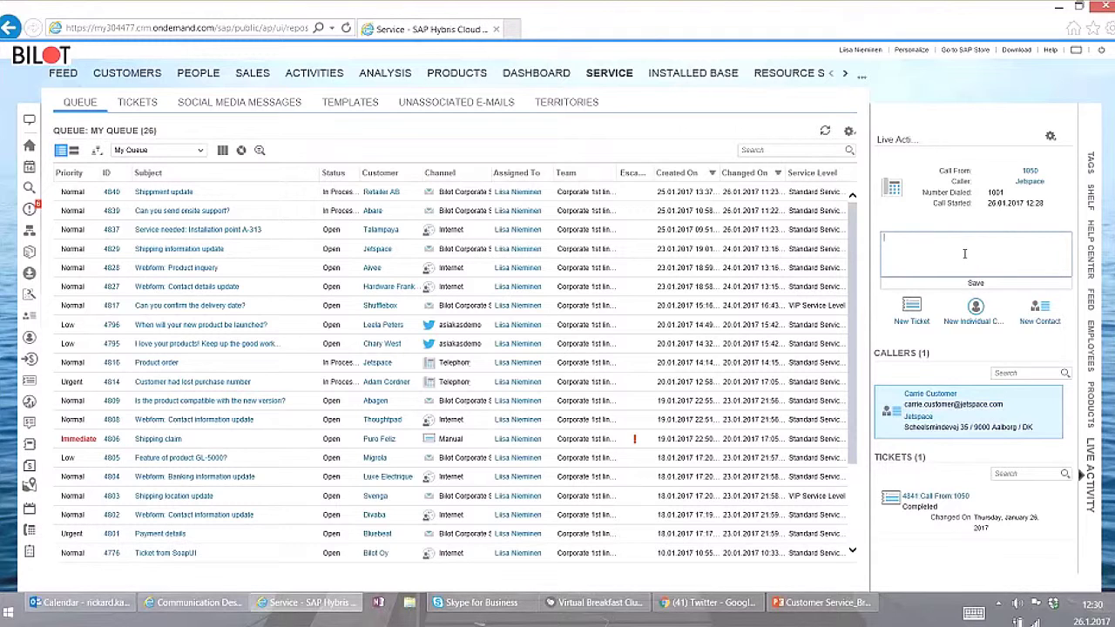
pyautogui.write('Password reset')
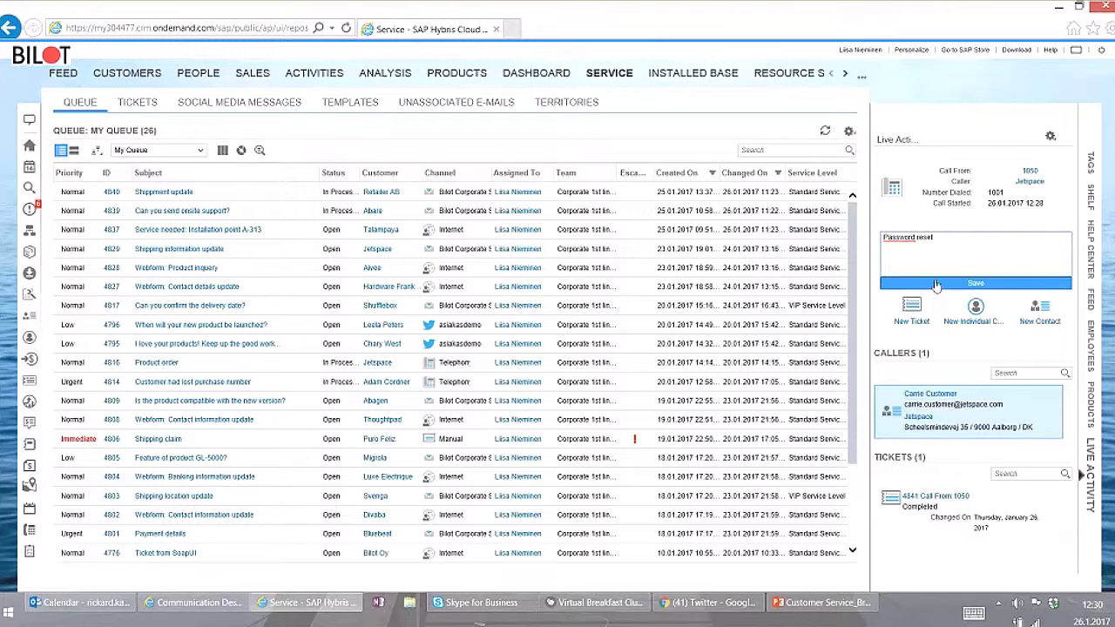
# Create new ticket 4843 from the call, carrying the 'Password reset' note.
pyautogui.click(913, 324)
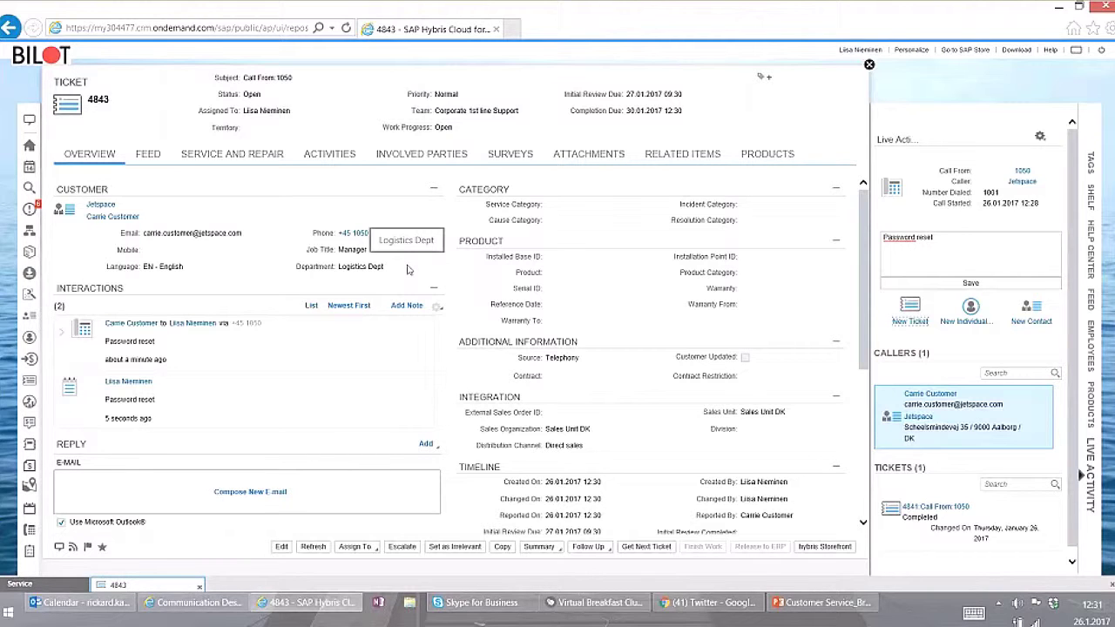
# Collapse the Live Activity side panel so ticket 4843 uses the full window.
pyautogui.click(1096, 477)
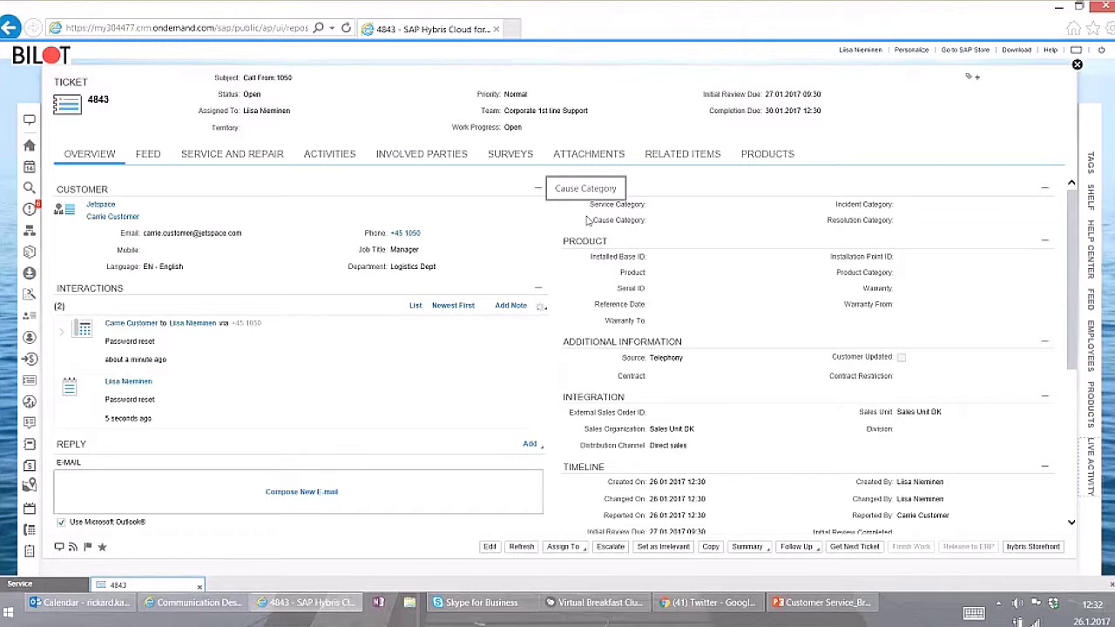
pyautogui.moveTo(631, 315)
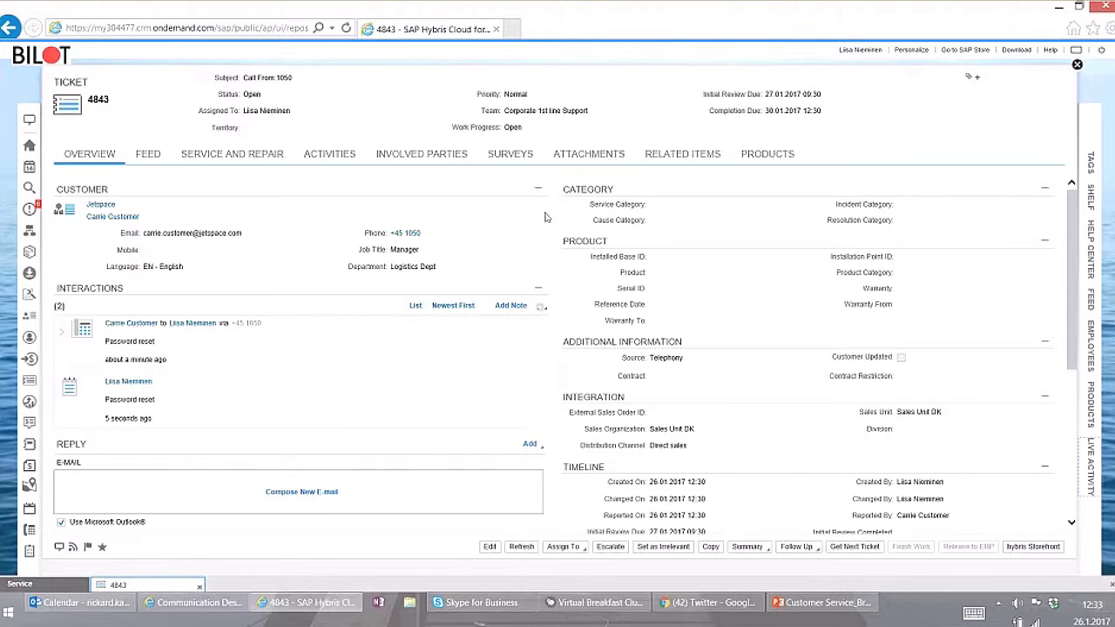
# Search ticket 4843's Similar Tickets section for the term 'password'.
pyautogui.scroll(-2, 545, 216)
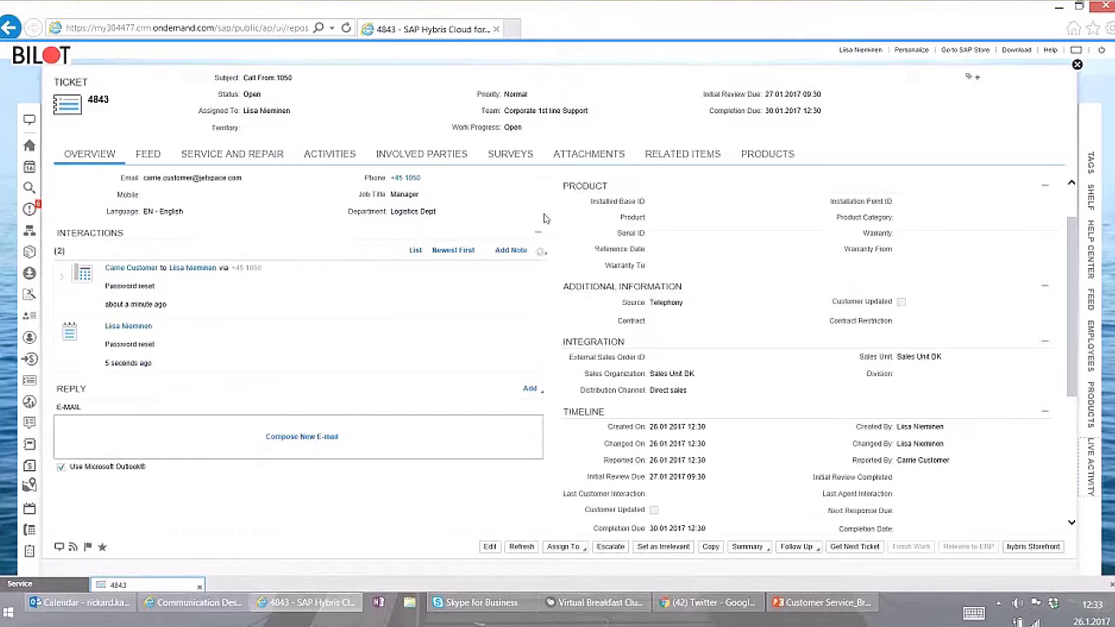
pyautogui.scroll(-3, 544, 218)
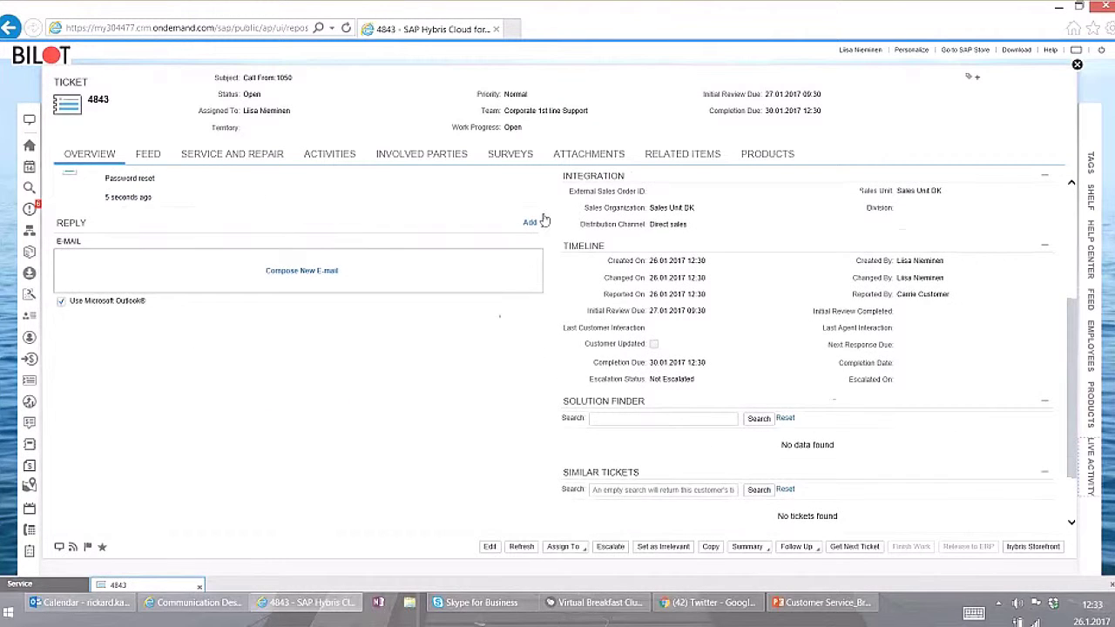
pyautogui.scroll(-1, 543, 218)
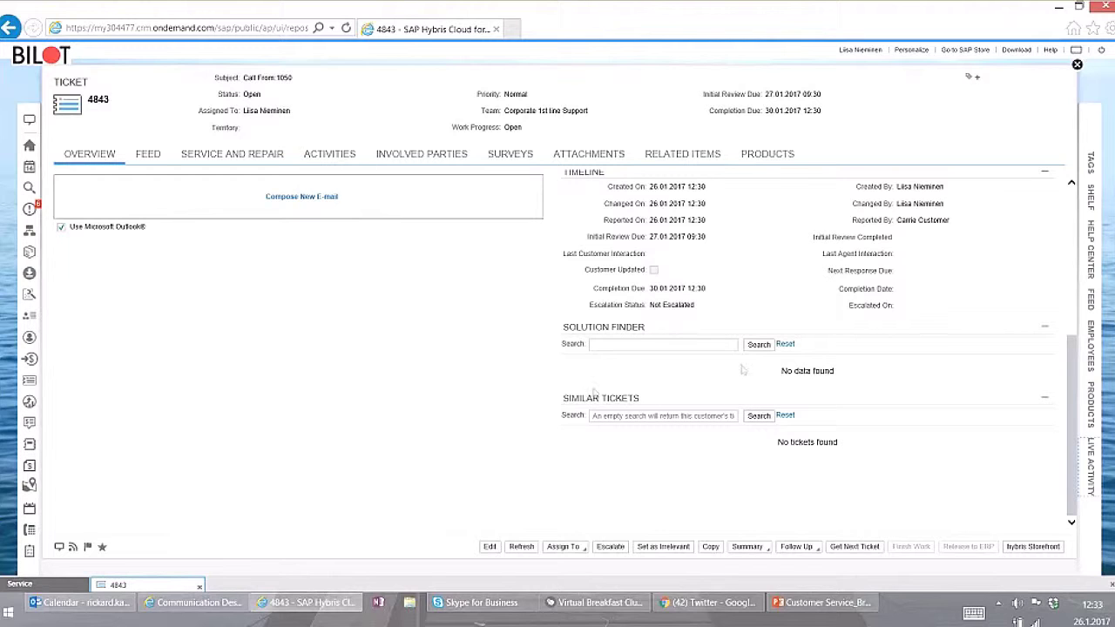
pyautogui.click(751, 418)
pyautogui.click(668, 416)
pyautogui.write('passwo')
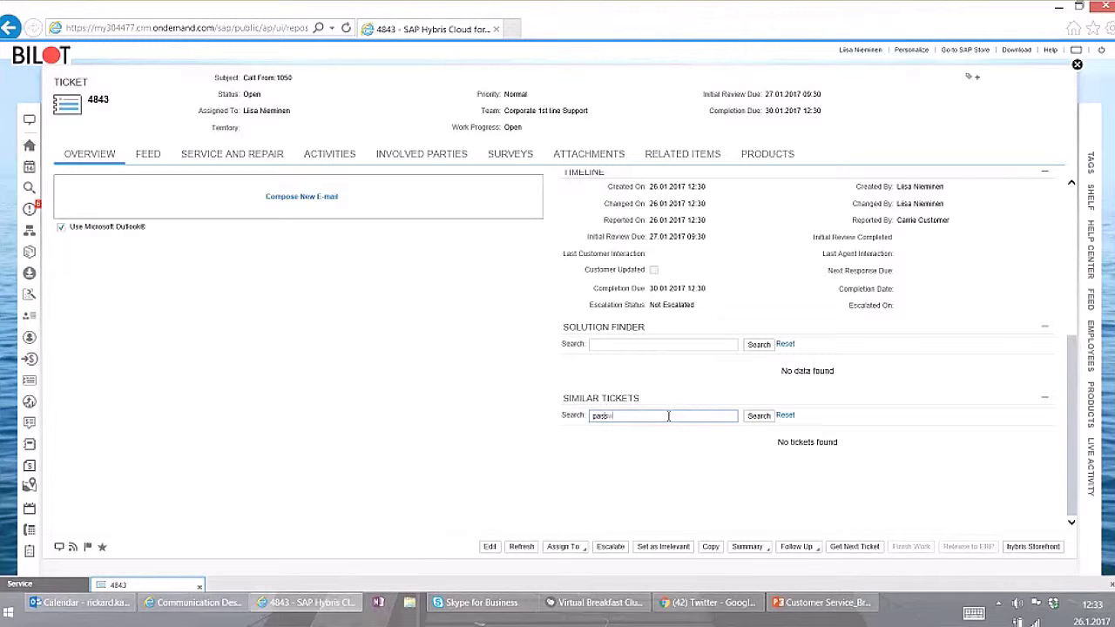
pyautogui.write('rd')
pyautogui.press('Return')
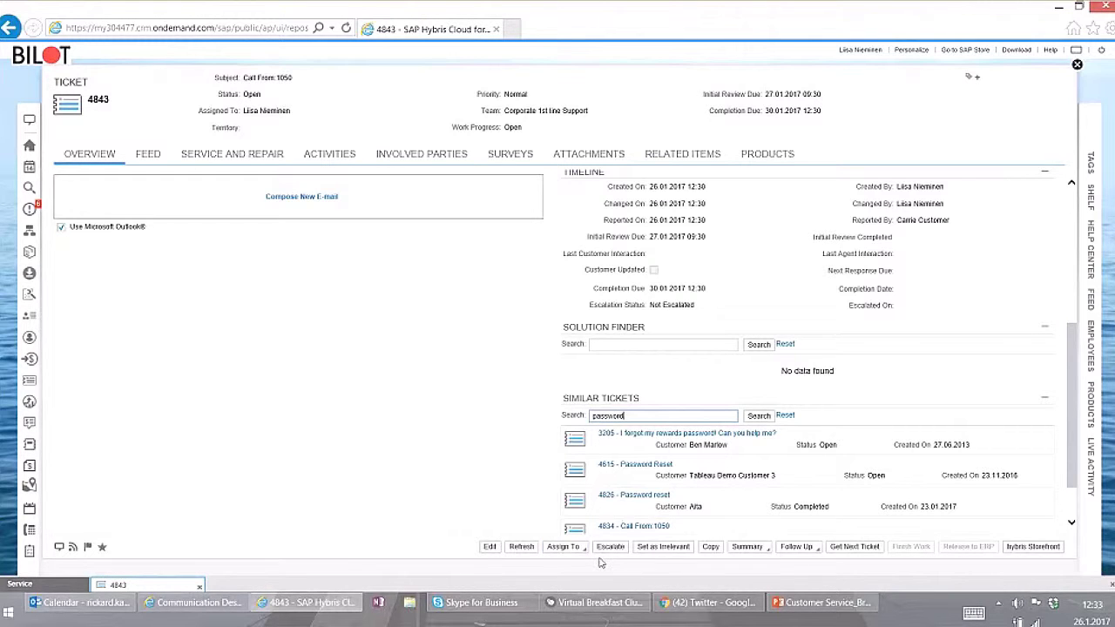
# Check ticket 4843's Follow Up options, then dismiss them without creating anything.
pyautogui.click(796, 546)
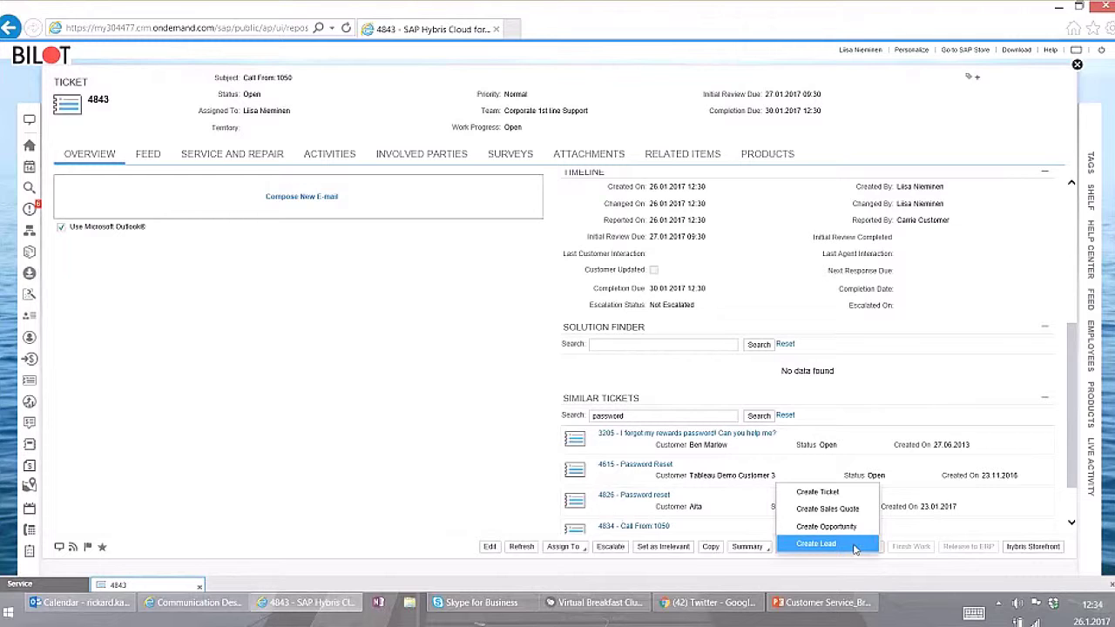
pyautogui.click(480, 467)
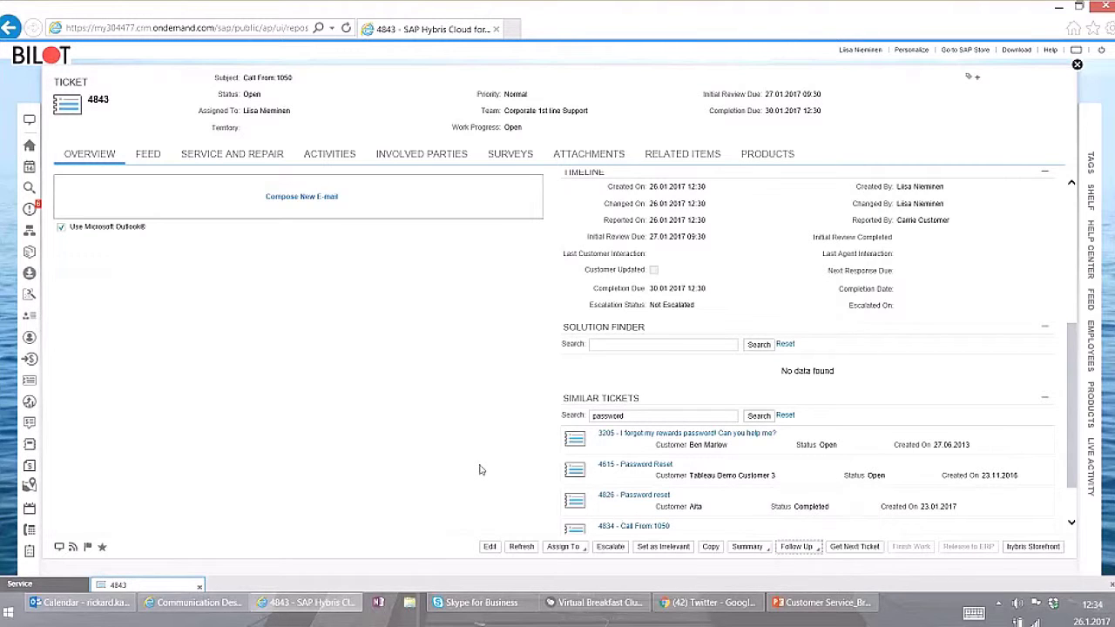
# Close ticket 4843 and start a new Outlook e-mail to the corporate support address.
pyautogui.click(1078, 67)
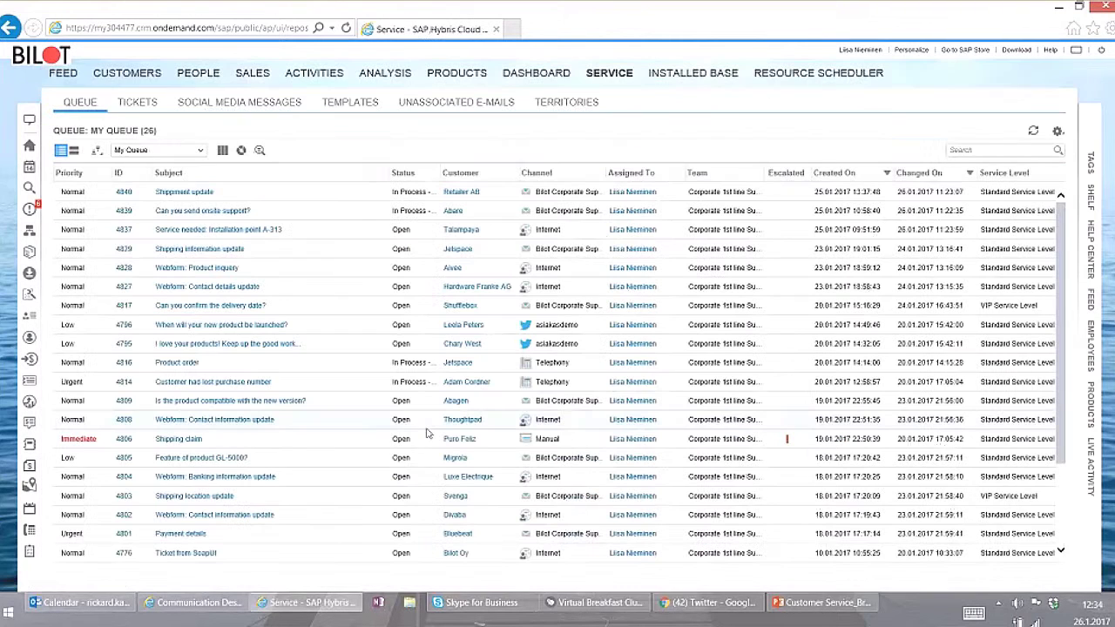
pyautogui.rightClick(87, 607)
pyautogui.click(99, 447)
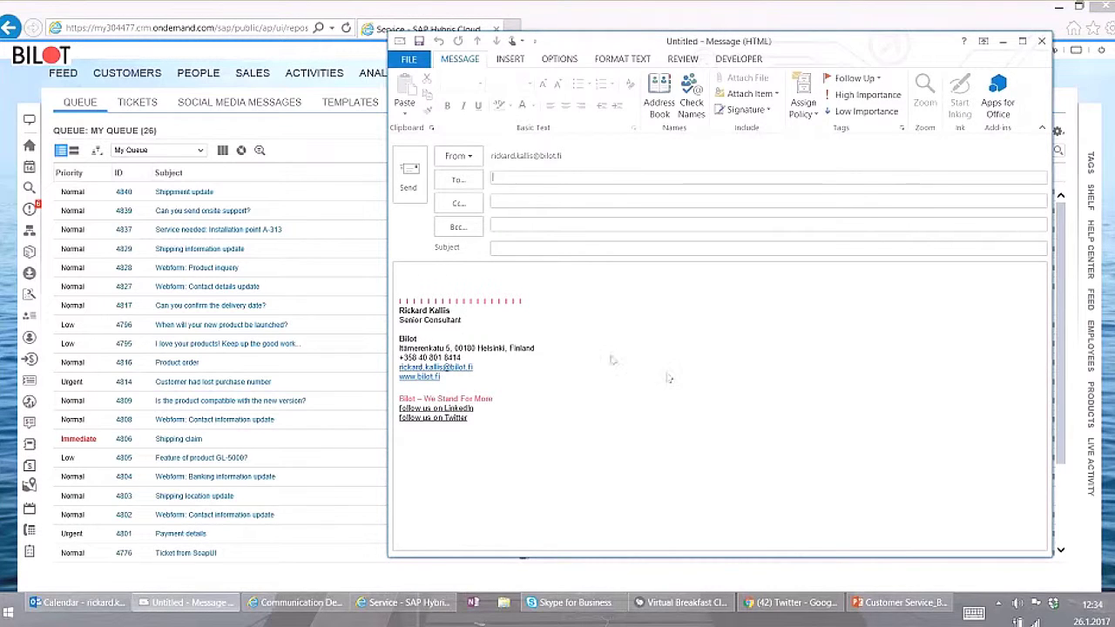
pyautogui.write('d')
pyautogui.write('4c')
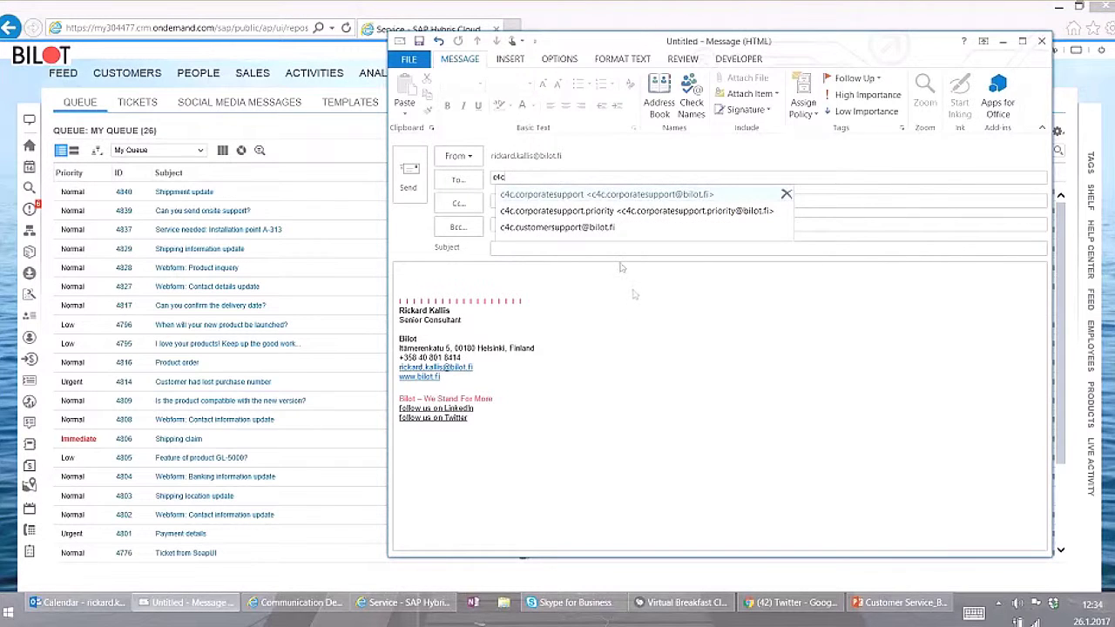
pyautogui.press('Return')
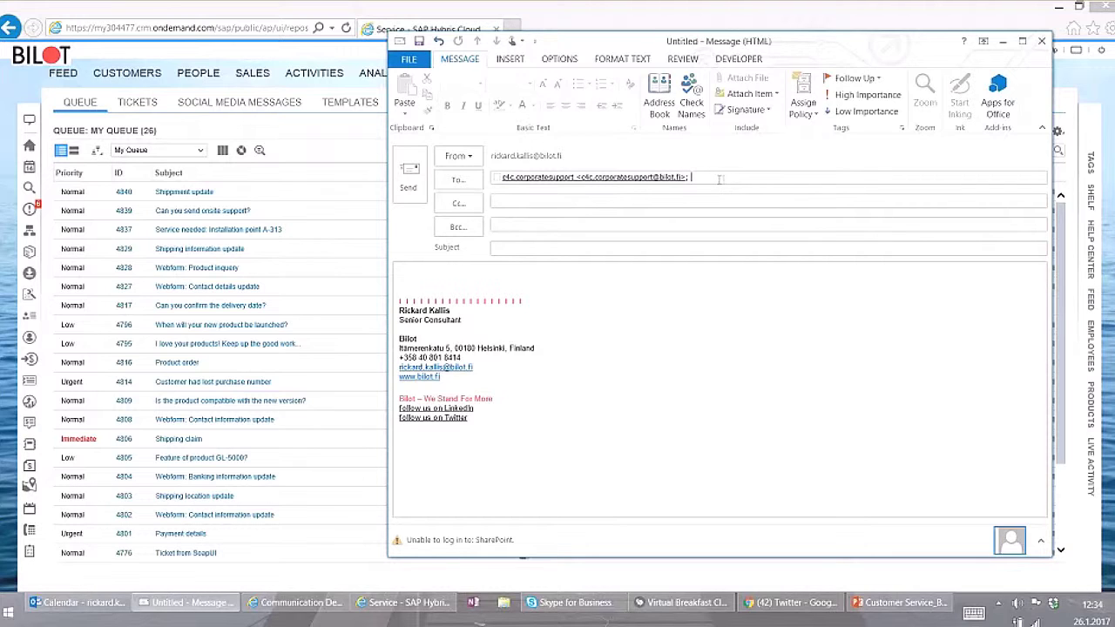
# Give the e-mail subject 'Machine is broken' and body 'Please help', and send it.
pyautogui.click(517, 250)
pyautogui.write('Machine is broken')
pyautogui.click(443, 272)
pyautogui.write('Please help')
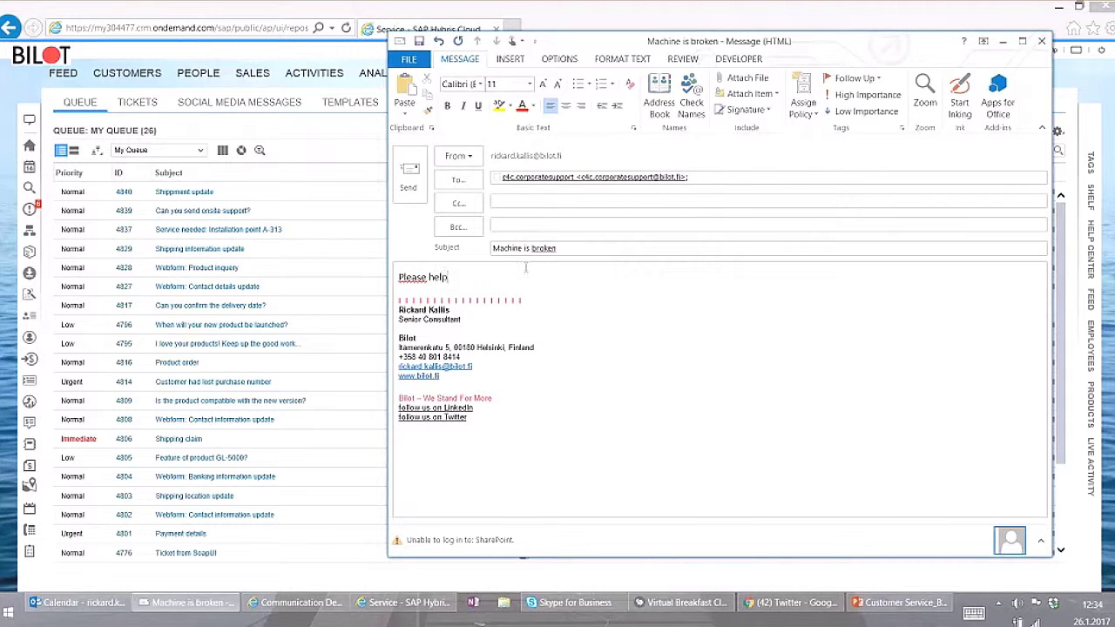
pyautogui.click(409, 180)
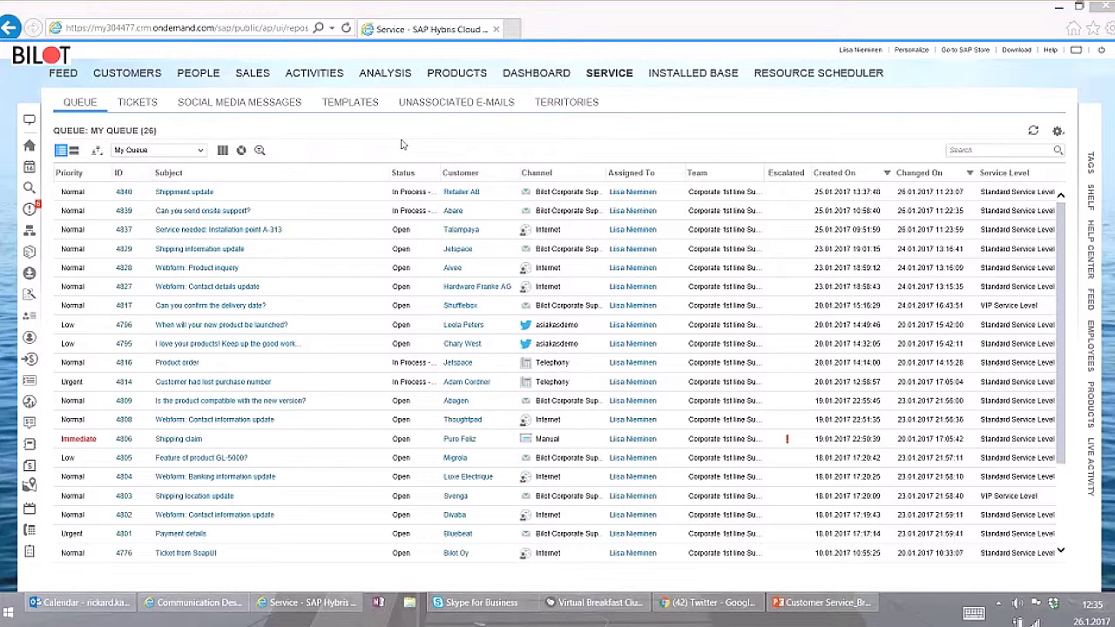
# Switch to the Team Queue and open ticket 4844 'Machine is broken'.
pyautogui.click(192, 150)
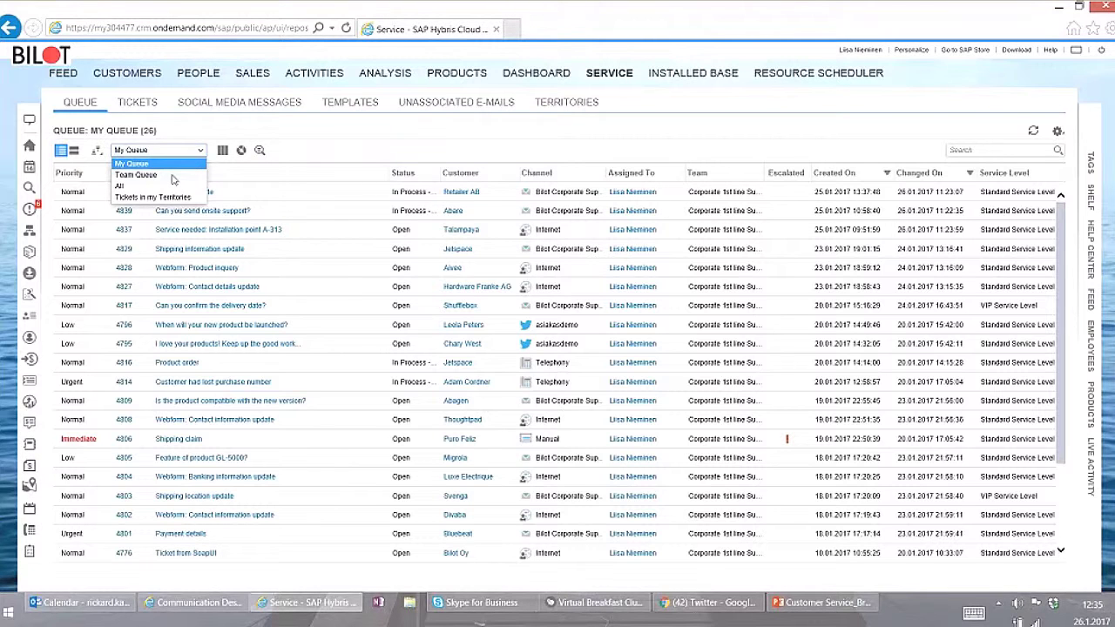
pyautogui.click(171, 175)
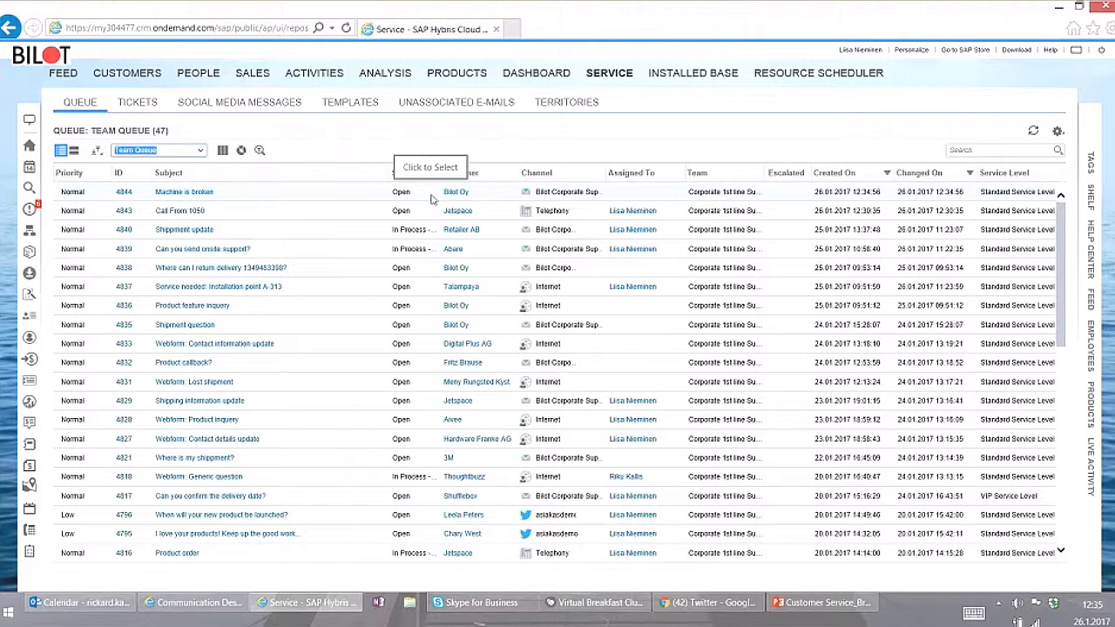
pyautogui.click(195, 195)
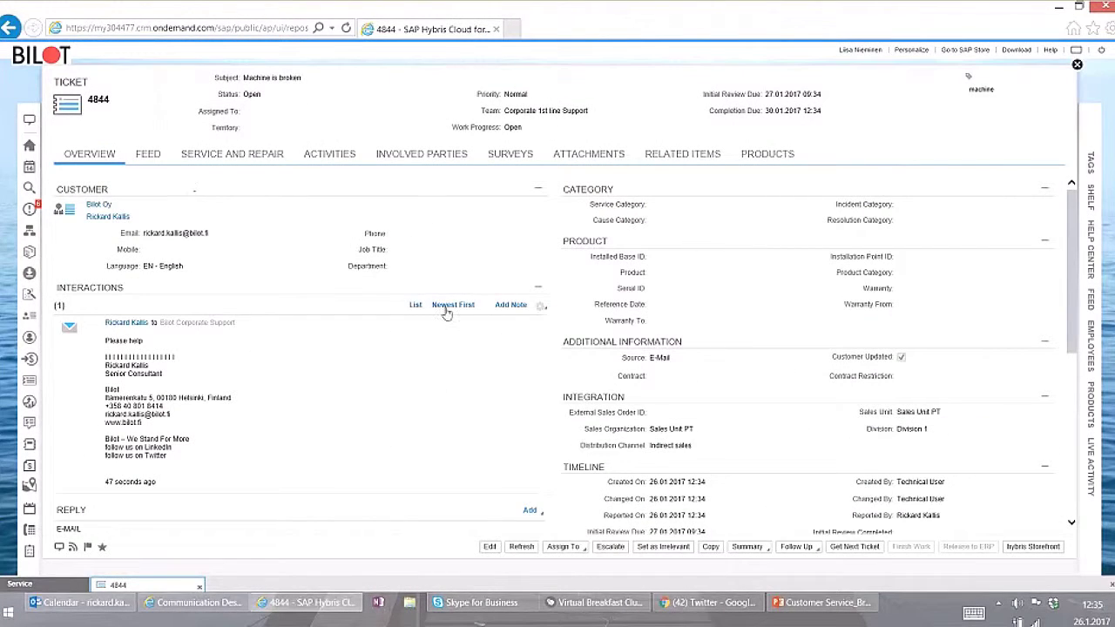
# Scroll to ticket 4844's Reply area and uncheck 'Use Microsoft Outlook'.
pyautogui.scroll(-1, 562, 320)
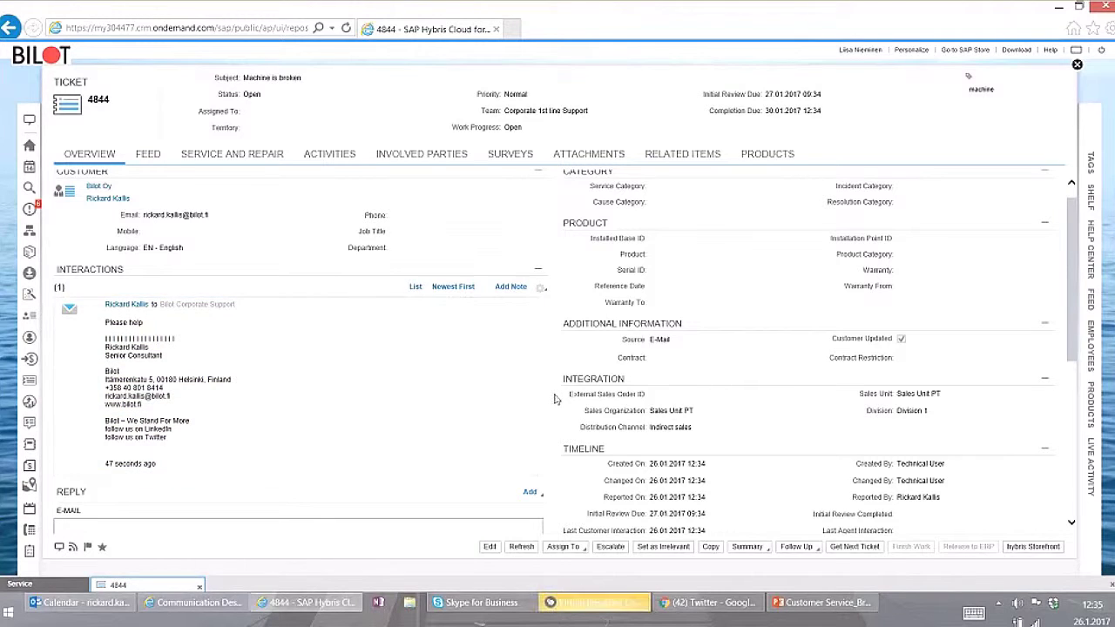
pyautogui.scroll(-2, 556, 399)
pyautogui.scroll(-3, 556, 399)
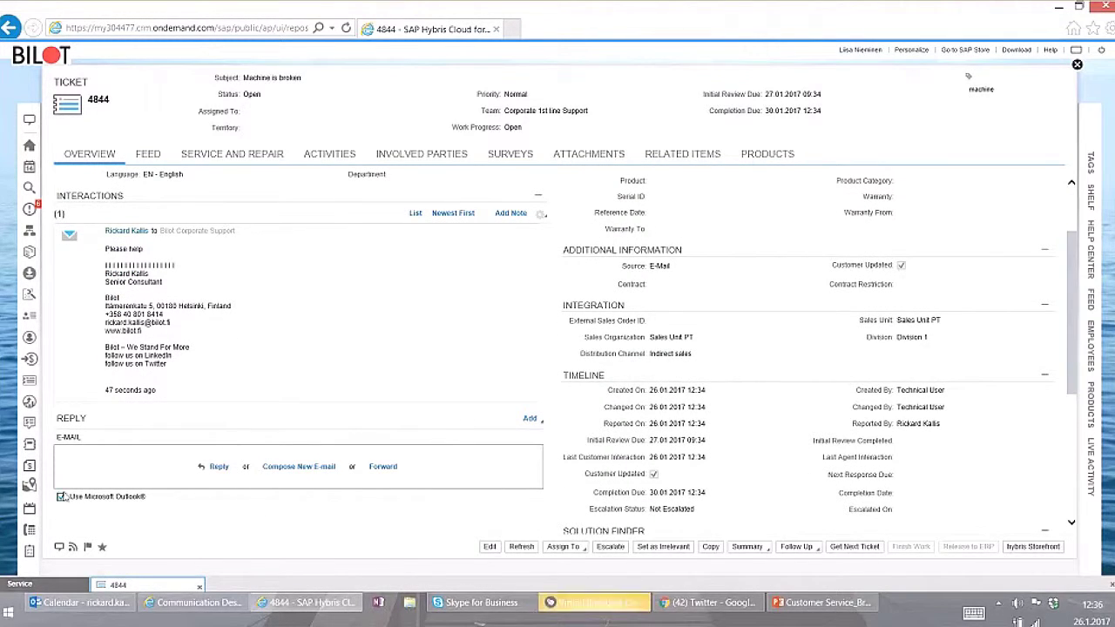
pyautogui.click(61, 497)
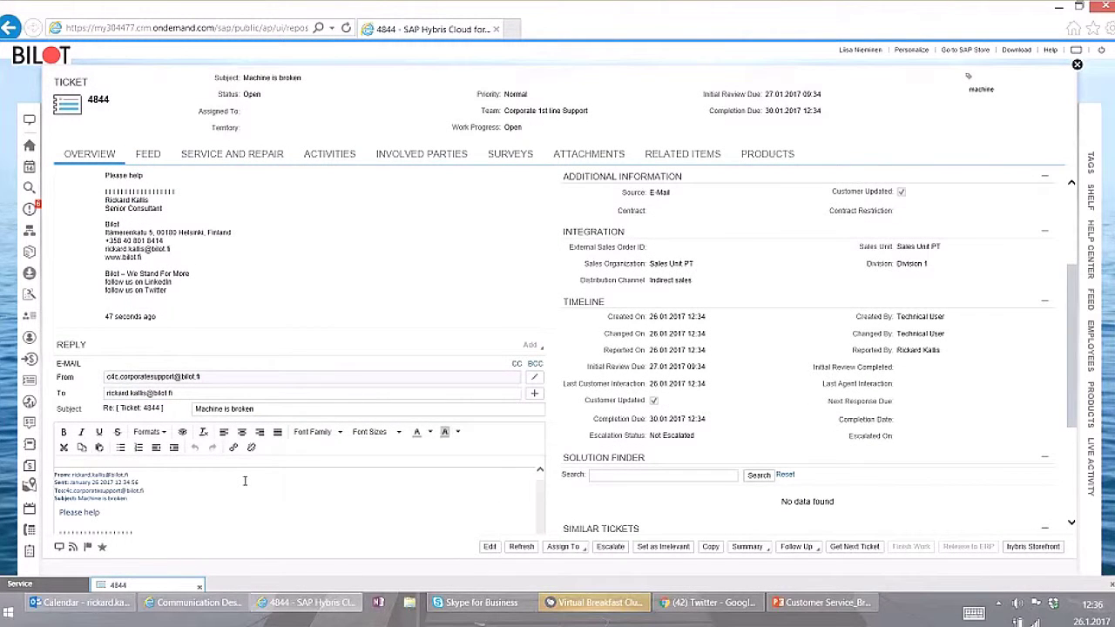
# Write 'Sure, I will send a tech.' in the reply editor and send the e-mail.
pyautogui.click(300, 465)
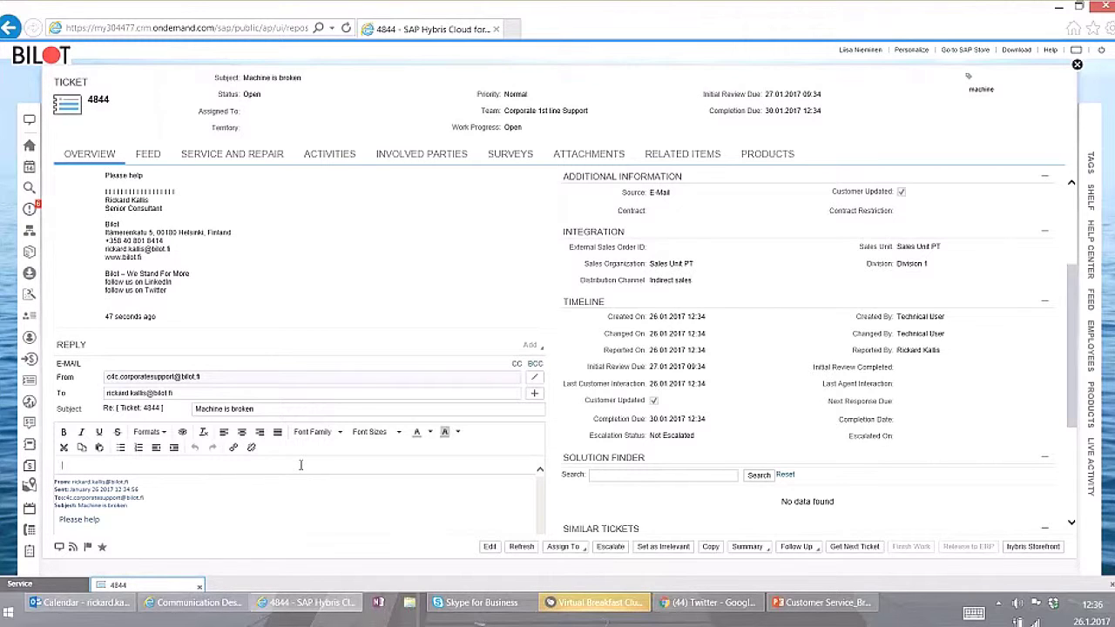
pyautogui.write('Sure, I will send a tec')
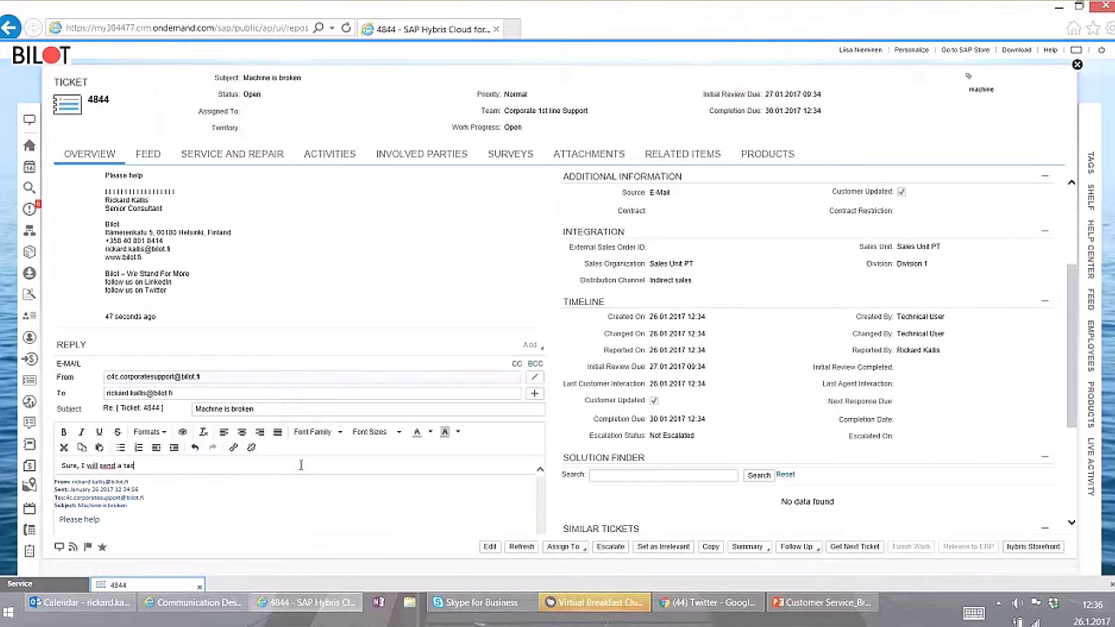
pyautogui.write('h.')
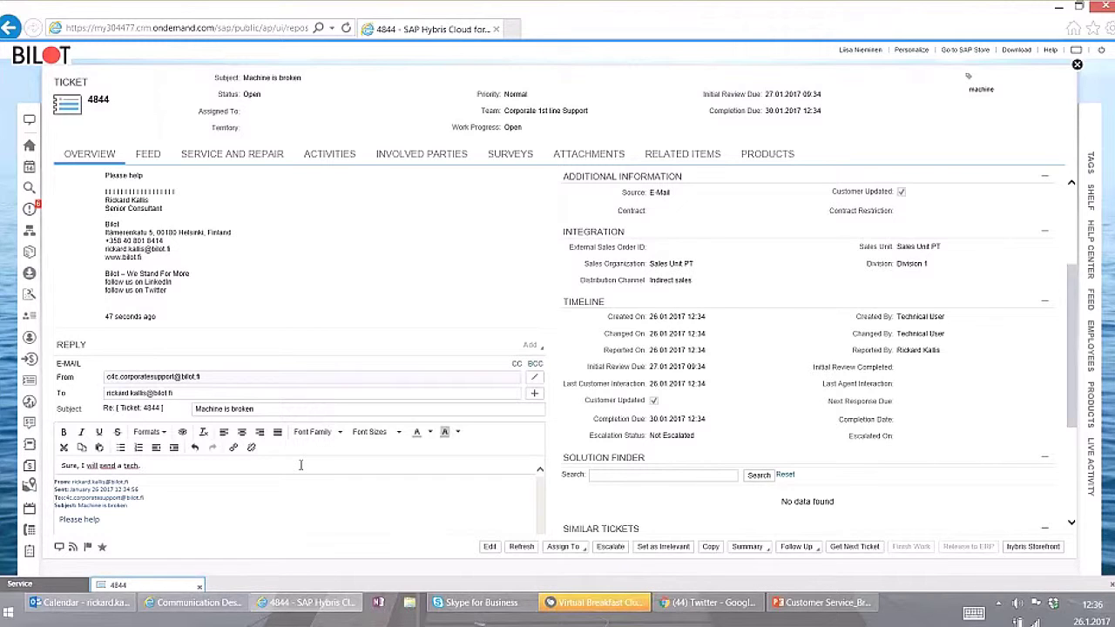
pyautogui.scroll(-1, 564, 438)
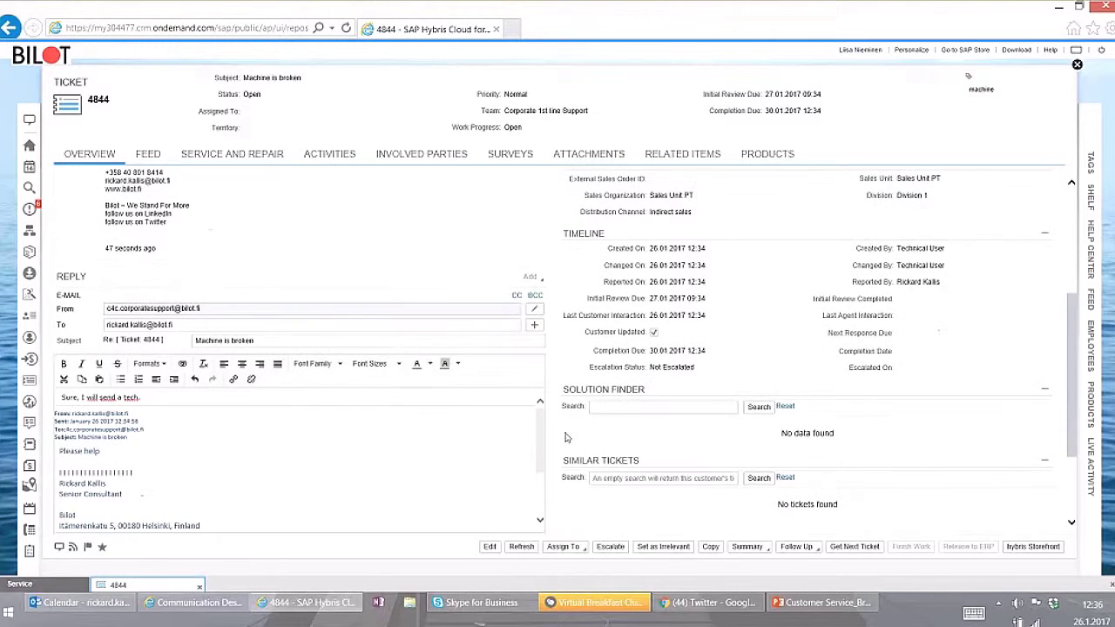
pyautogui.scroll(-1, 565, 437)
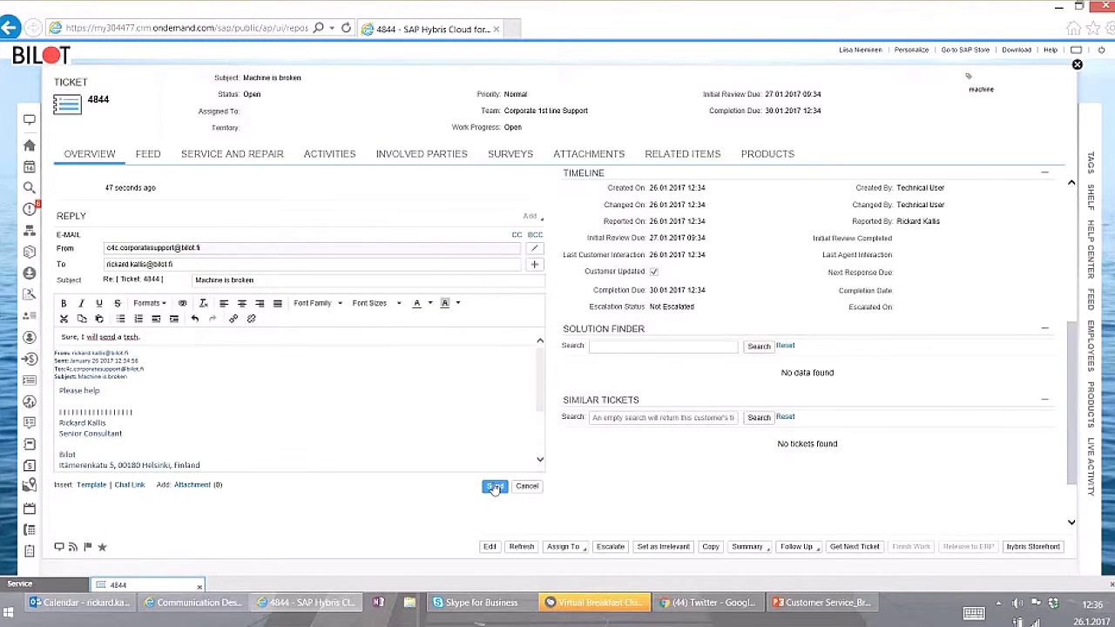
pyautogui.click(495, 487)
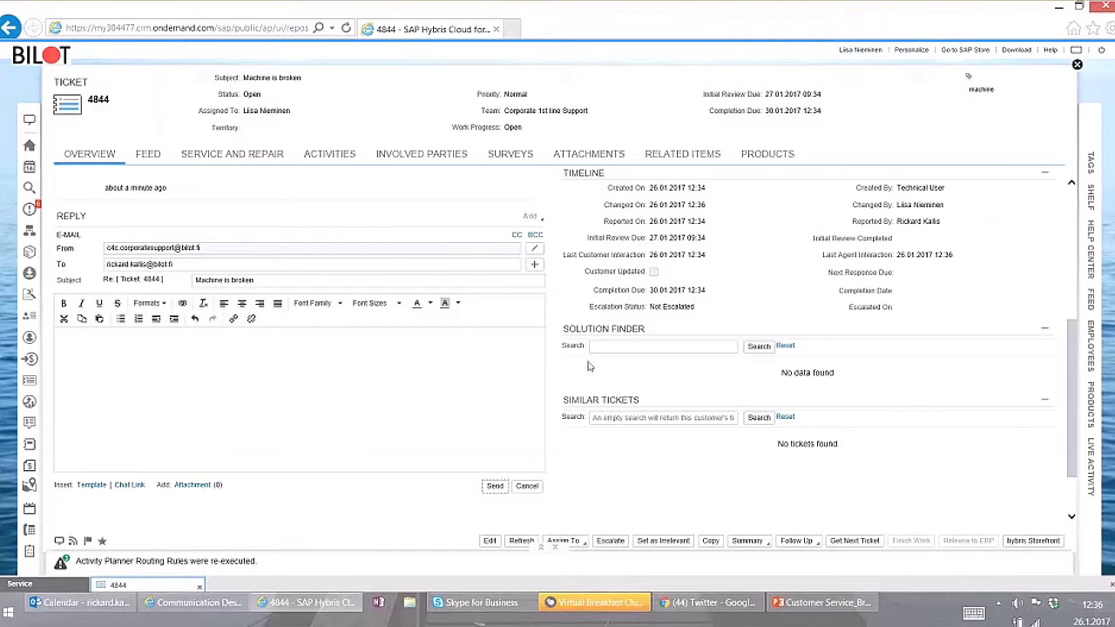
# Scroll up and down through ticket 4844 to review it after the reply.
pyautogui.scroll(2, 587, 366)
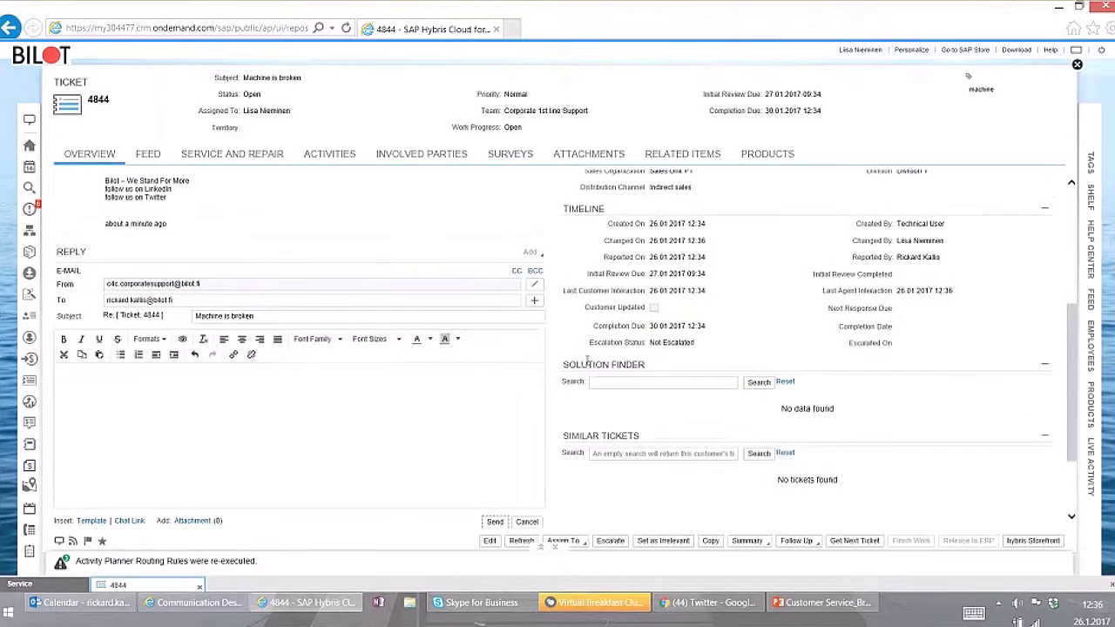
pyautogui.scroll(3, 587, 362)
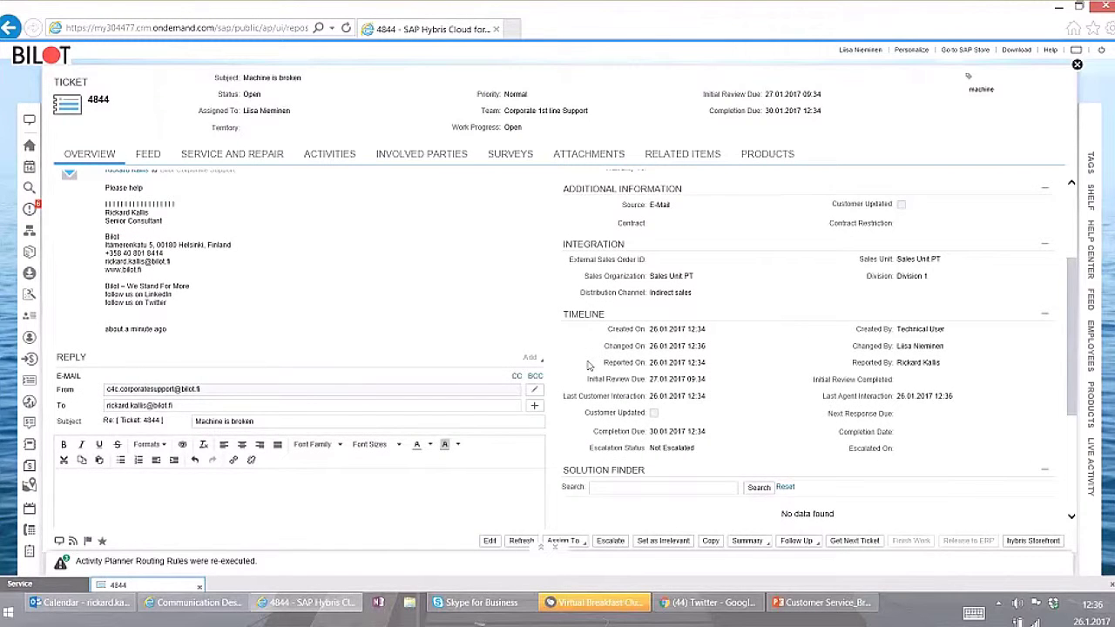
pyautogui.scroll(4, 587, 365)
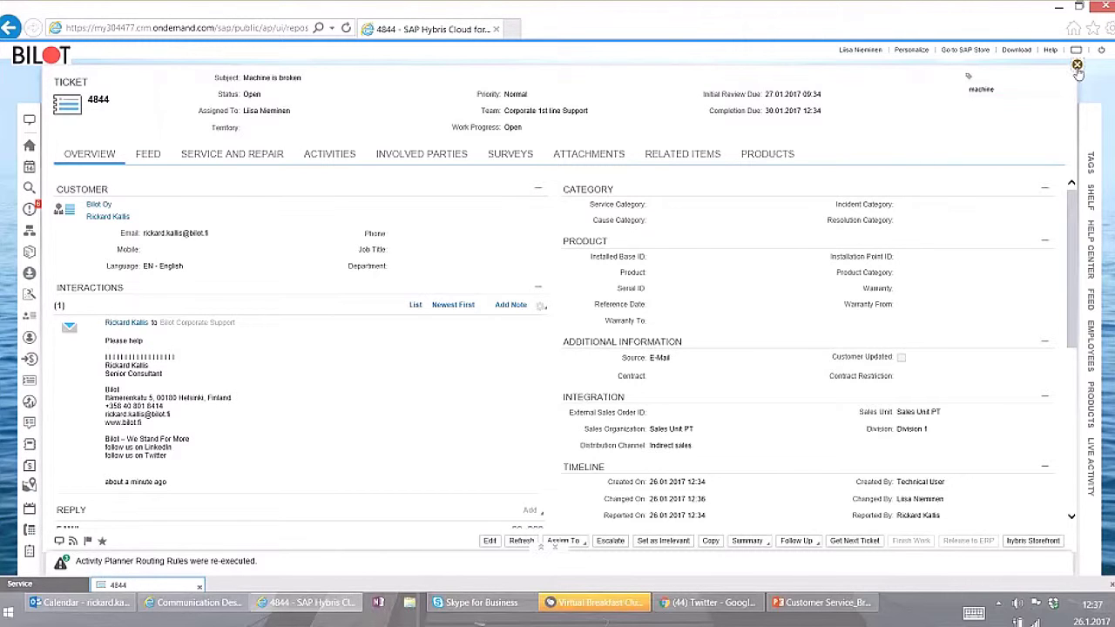
pyautogui.scroll(-3, 834, 215)
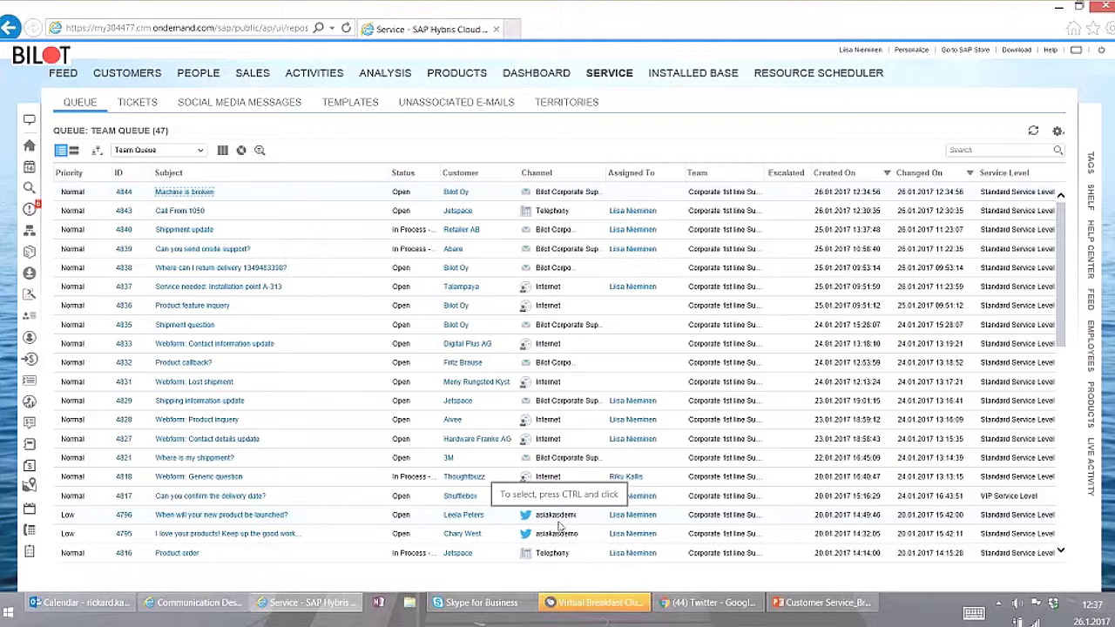
# In Twitter, start a new direct message to the customer service demo account.
pyautogui.click(694, 612)
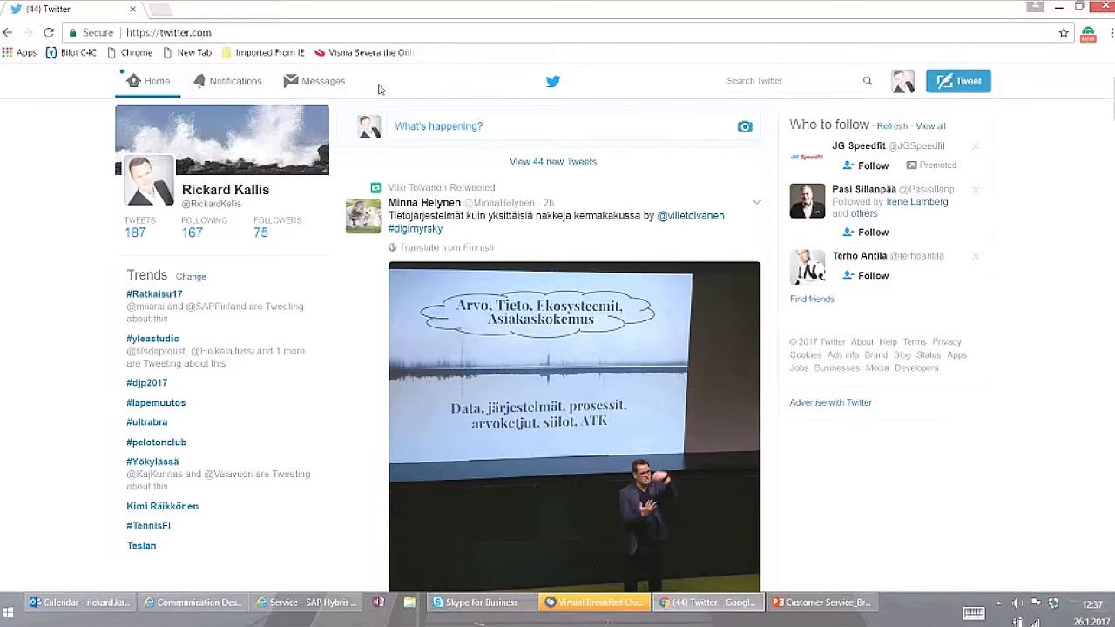
pyautogui.click(321, 81)
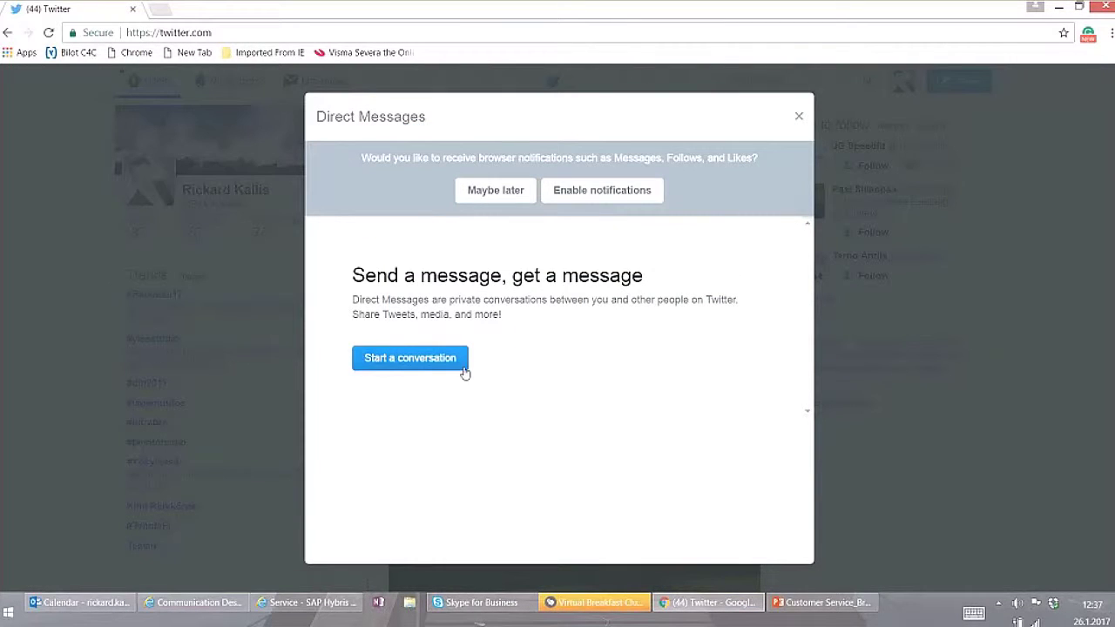
pyautogui.click(440, 361)
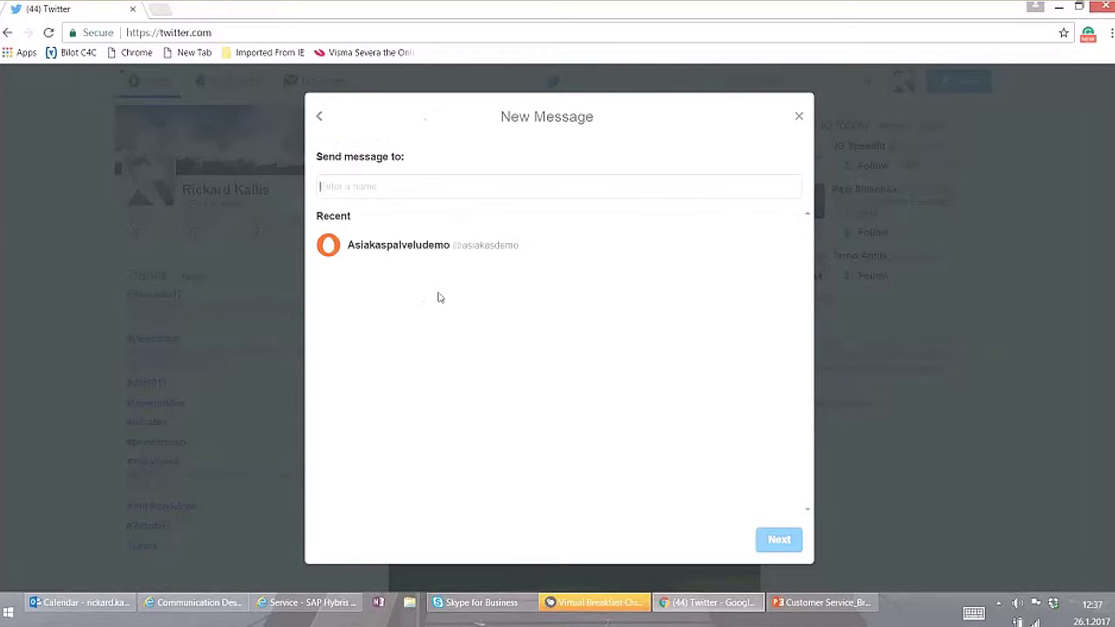
pyautogui.click(428, 256)
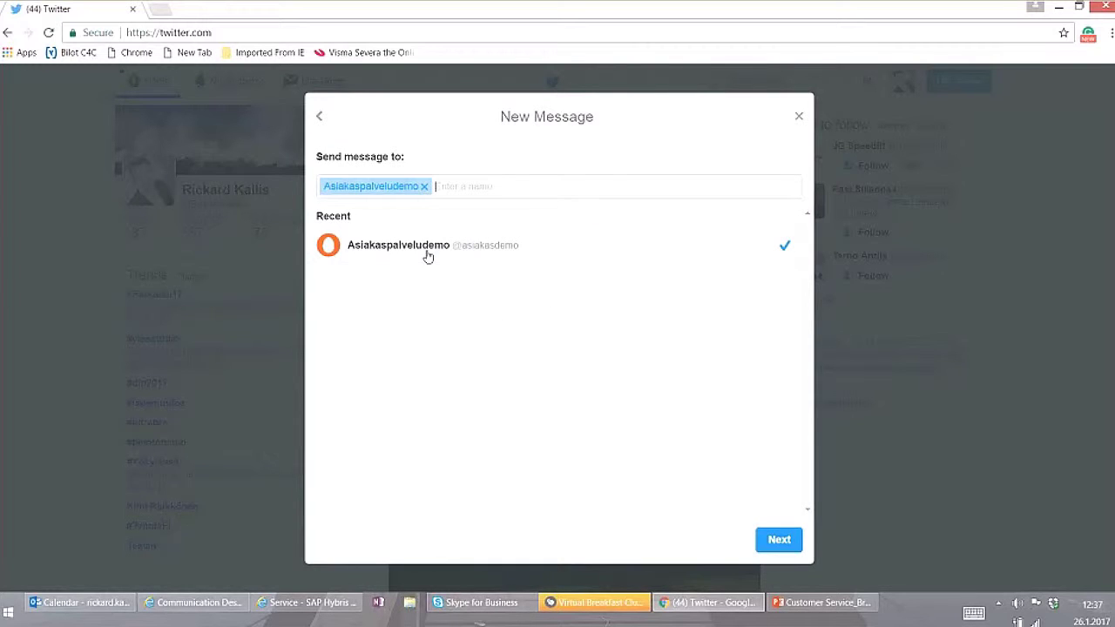
pyautogui.click(787, 539)
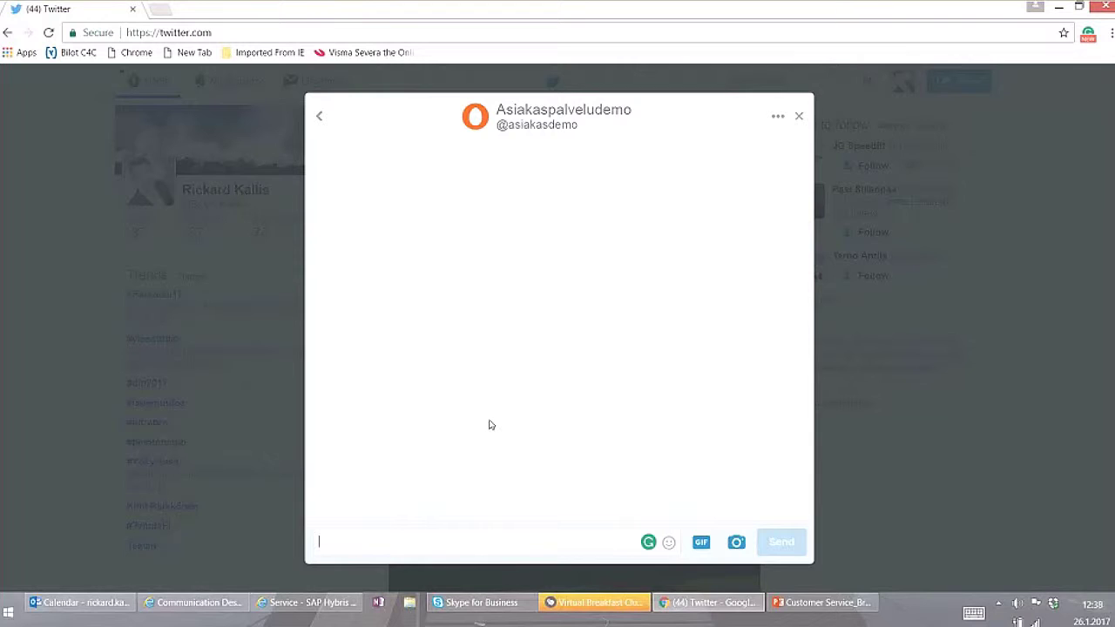
# Write 'I love your products!', correcting the typo, and send the message.
pyautogui.write('I love uo')
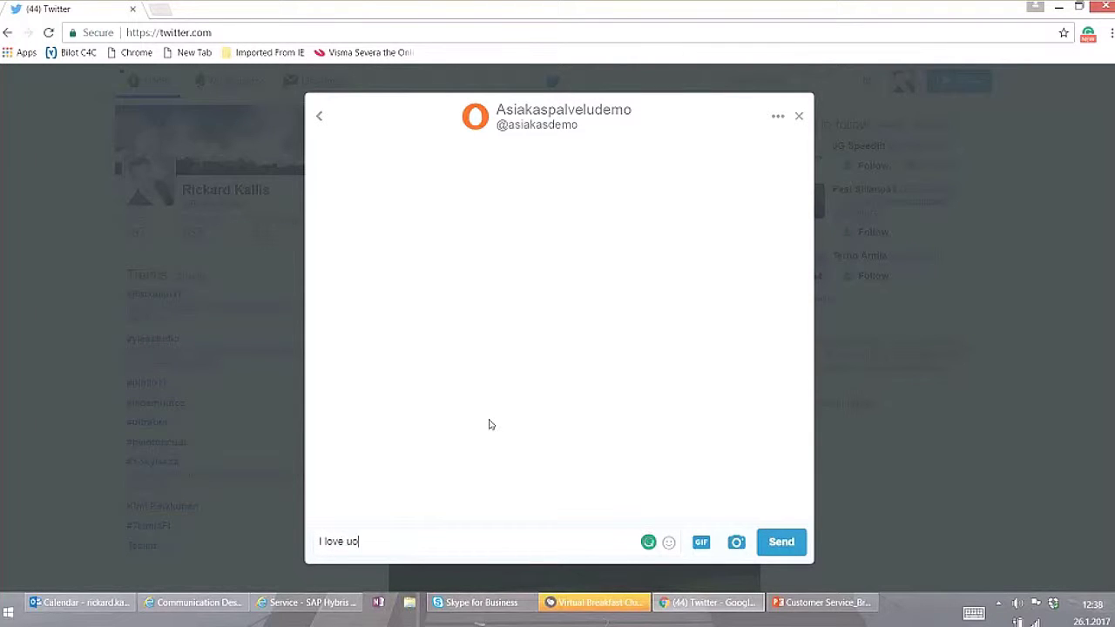
pyautogui.press('BackSpace')
pyautogui.press('BackSpace')
pyautogui.write('your products!')
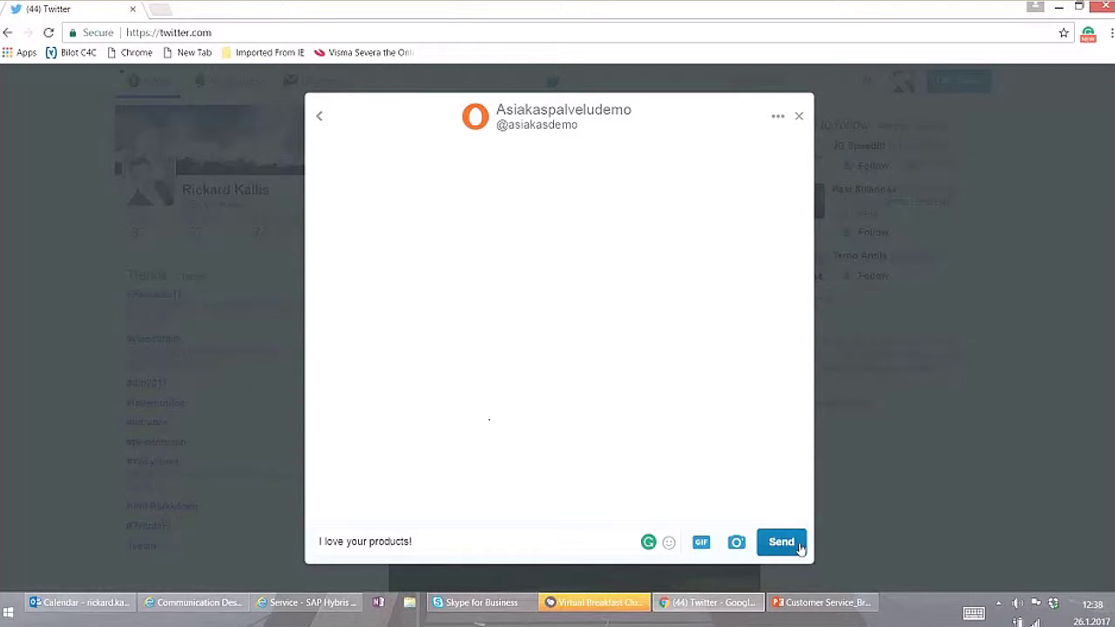
pyautogui.click(801, 548)
pyautogui.moveTo(683, 478)
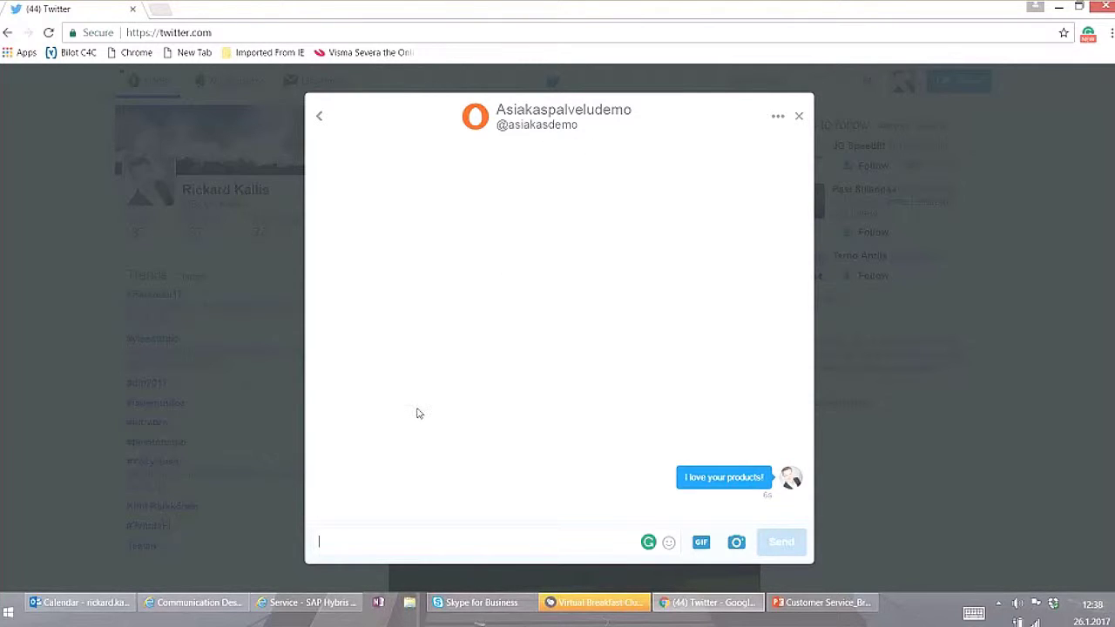
# Refresh the Team Queue and open the new Twitter ticket 'I love your products!'.
pyautogui.click(311, 608)
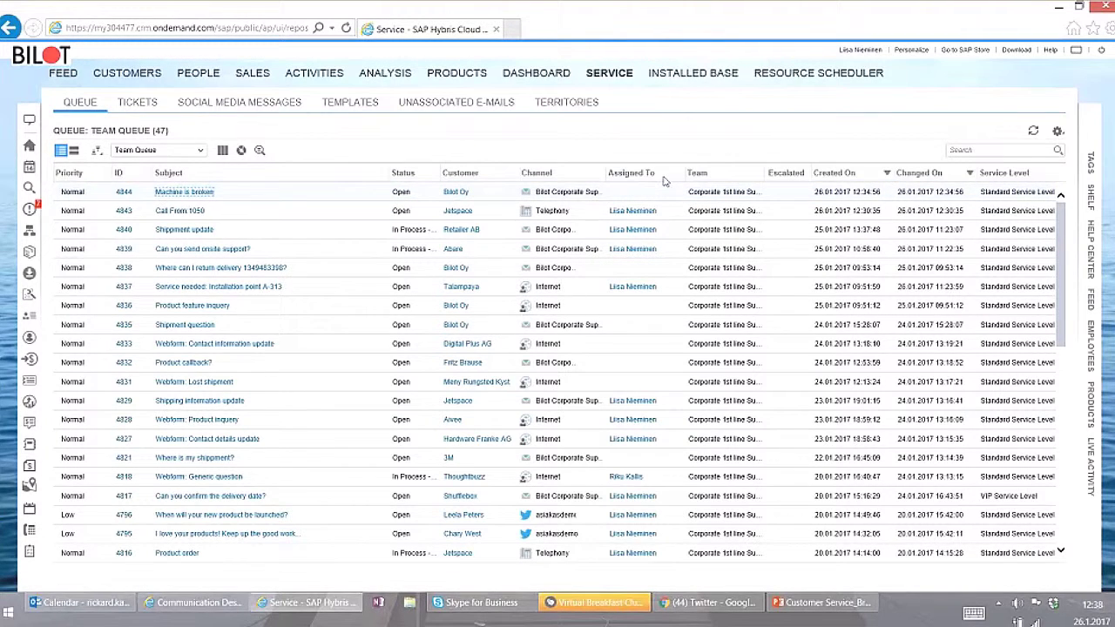
pyautogui.click(1033, 132)
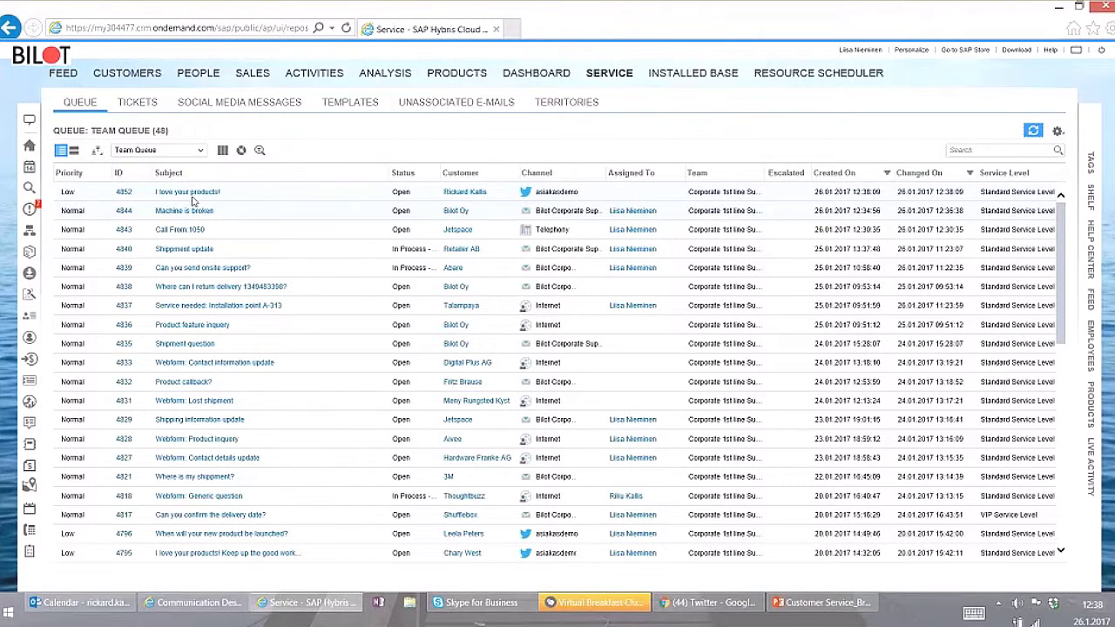
pyautogui.click(528, 199)
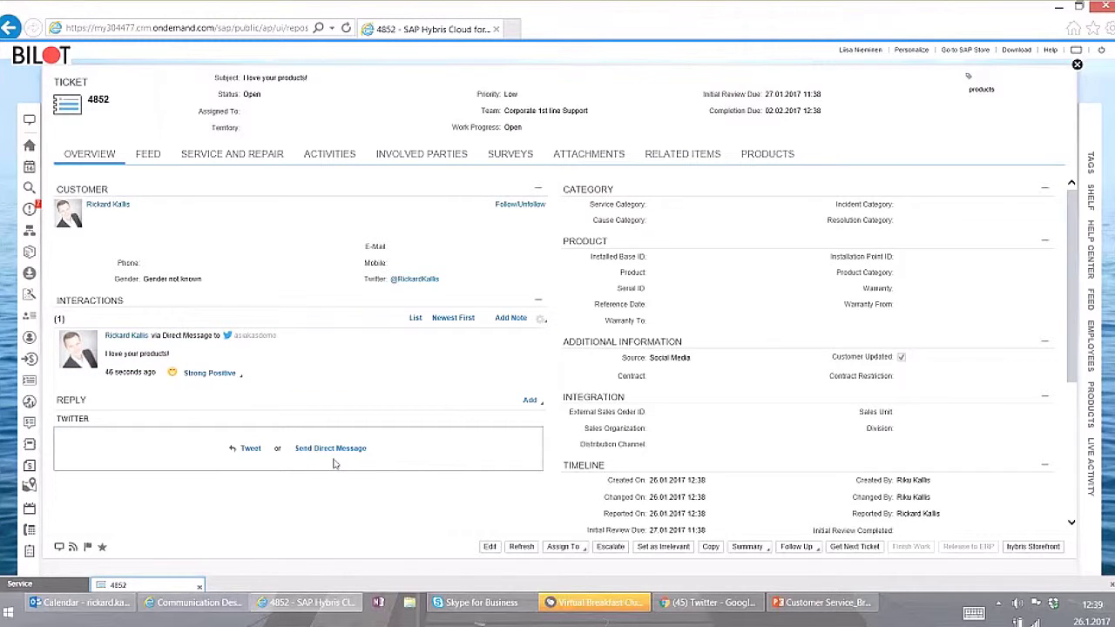
# Send a 'Thank you!' Twitter direct message reply from ticket 4852.
pyautogui.click(331, 449)
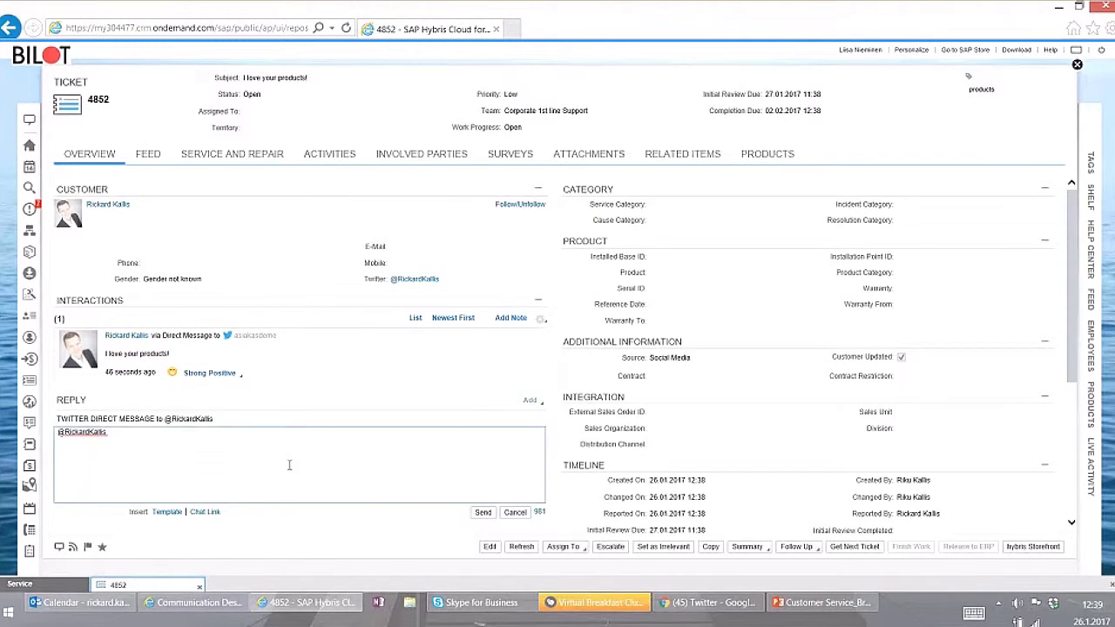
pyautogui.write('Thank you!')
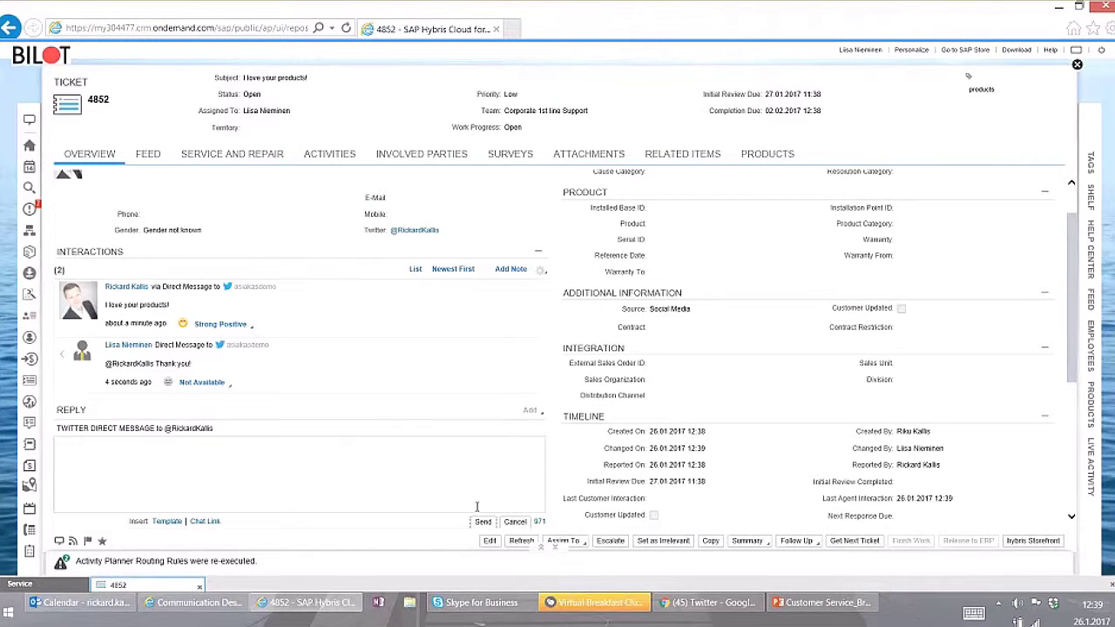
pyautogui.click(439, 448)
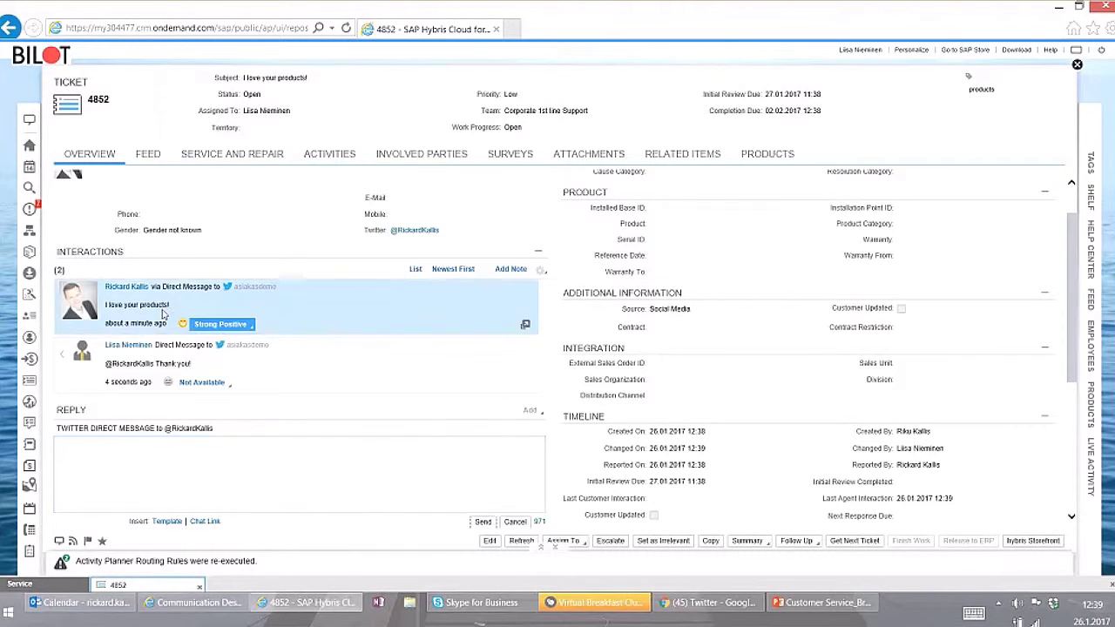
pyautogui.click(485, 505)
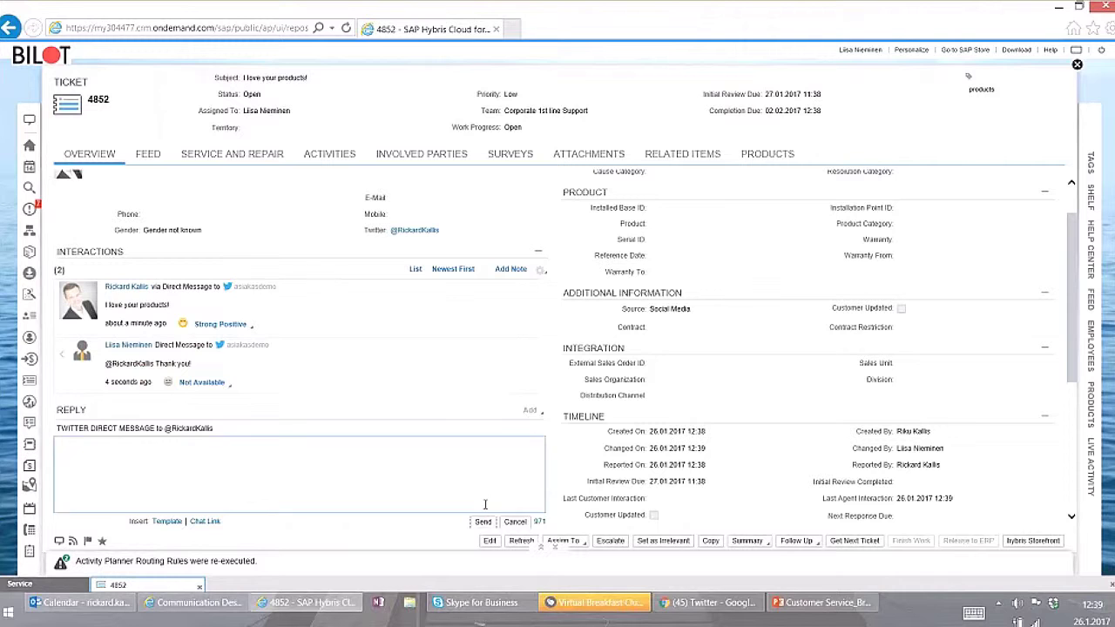
pyautogui.click(701, 608)
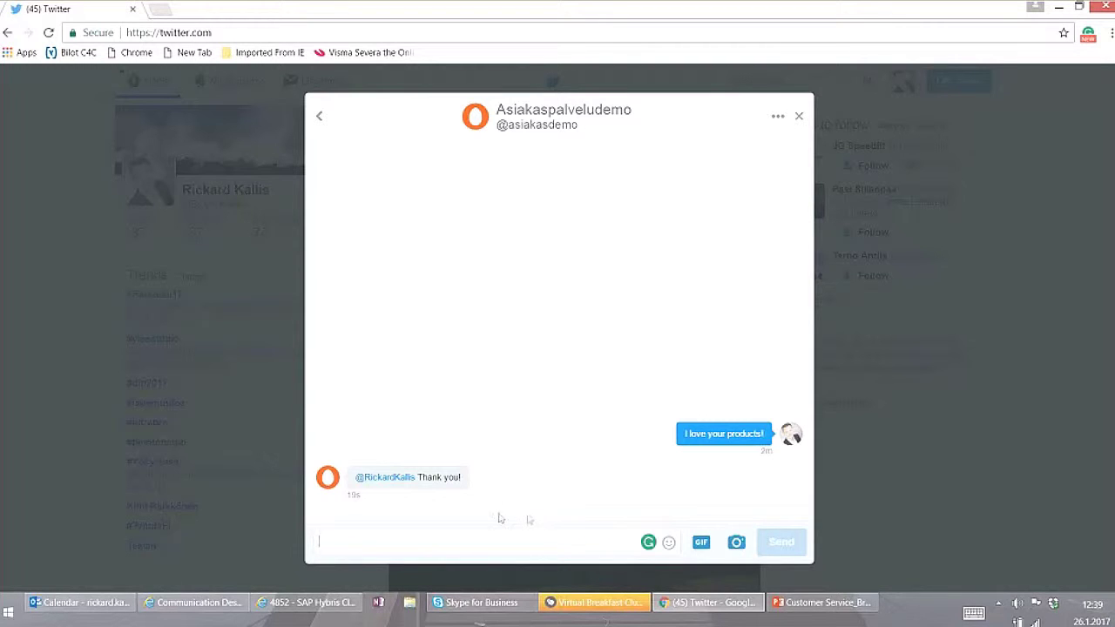
pyautogui.click(310, 603)
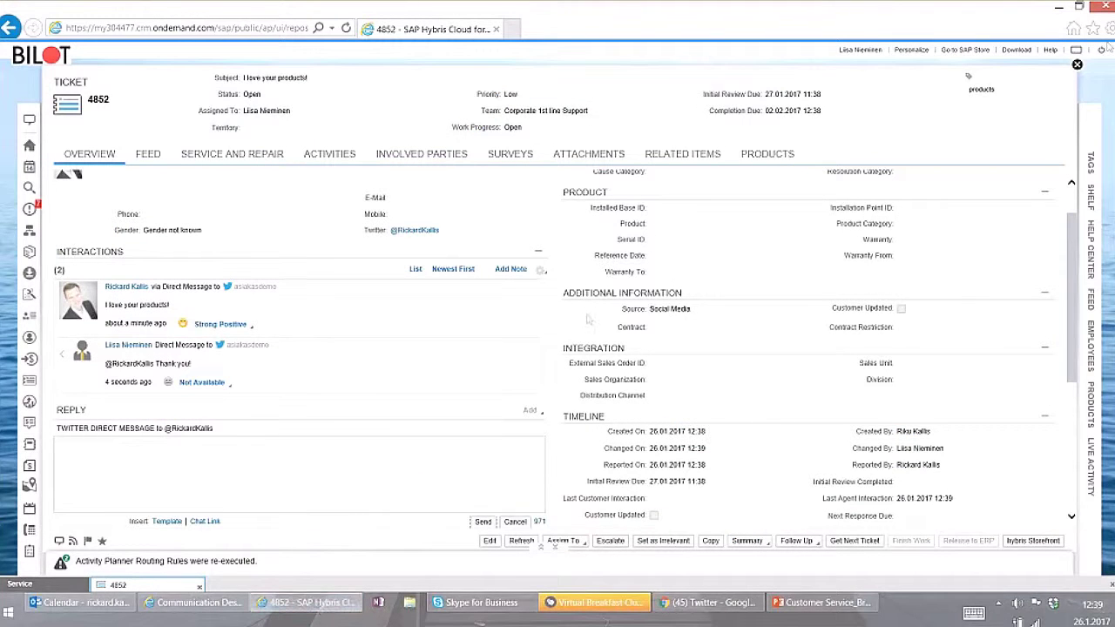
# Close ticket 4852 to return to the Team Queue list of 48 tickets.
pyautogui.click(1077, 65)
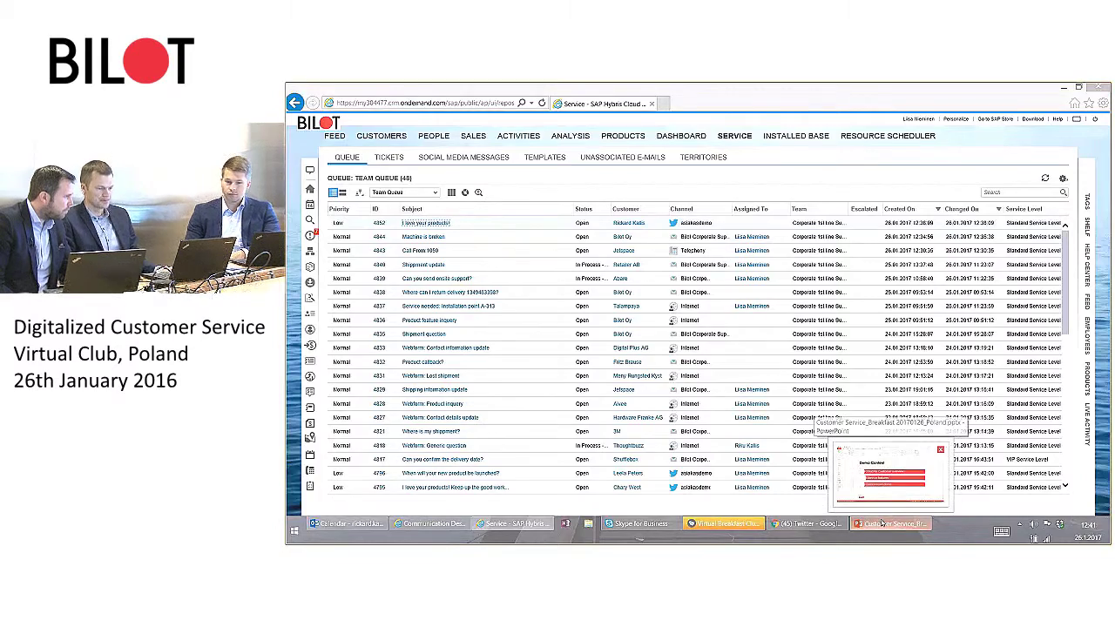
# Switch to the PowerPoint deck and go to slide 15, 'Project Considerations & Lessons Learnt'.
pyautogui.click(883, 523)
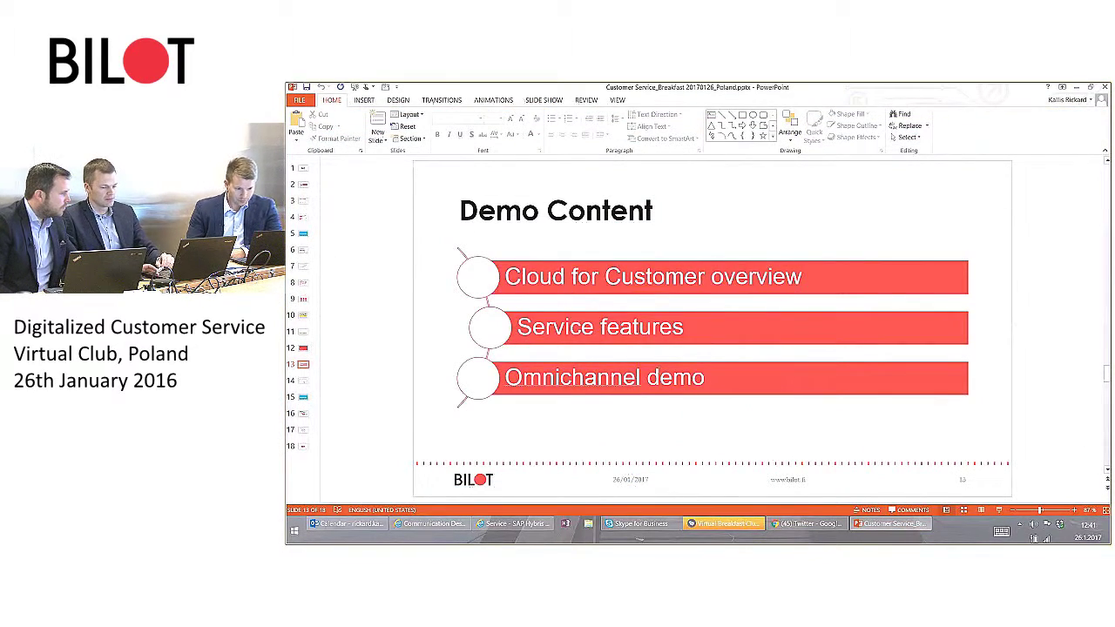
pyautogui.scroll(-1, 674, 359)
pyautogui.scroll(-1, 673, 359)
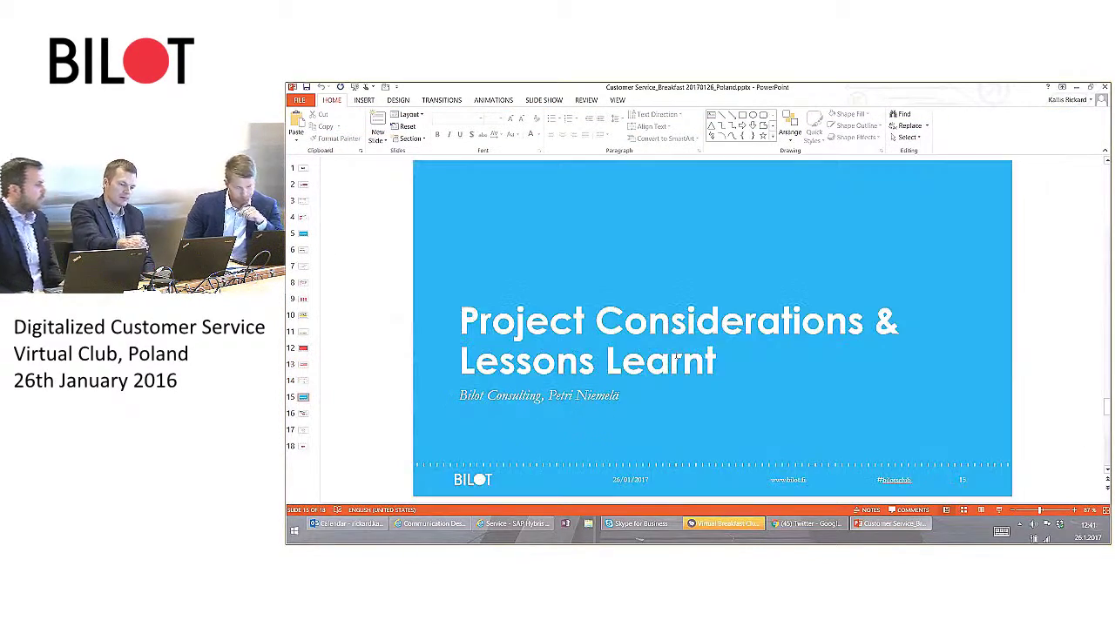